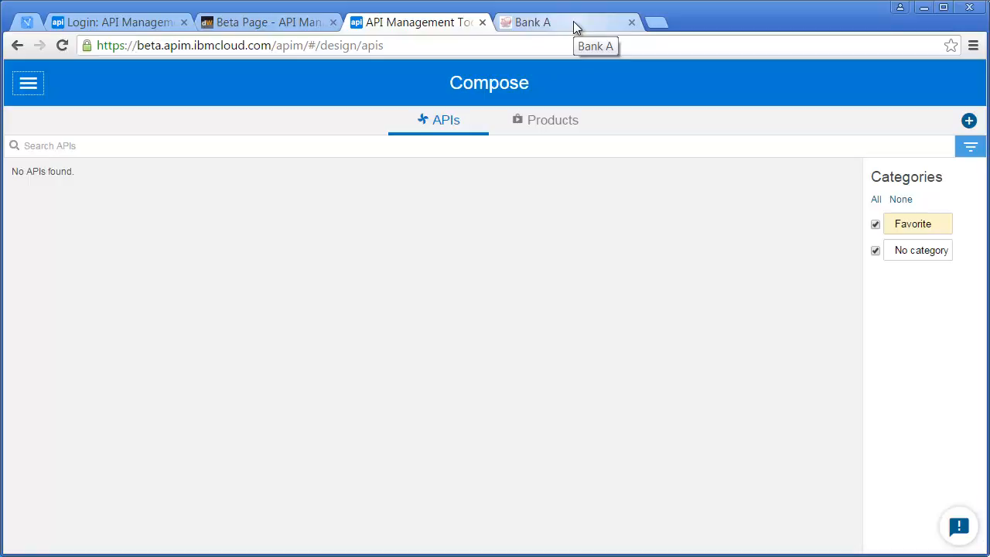
# - On the Bank A page, open the Loan Service example request in a new tab and examine its JSON response and parameters
pyautogui.click(573, 27)
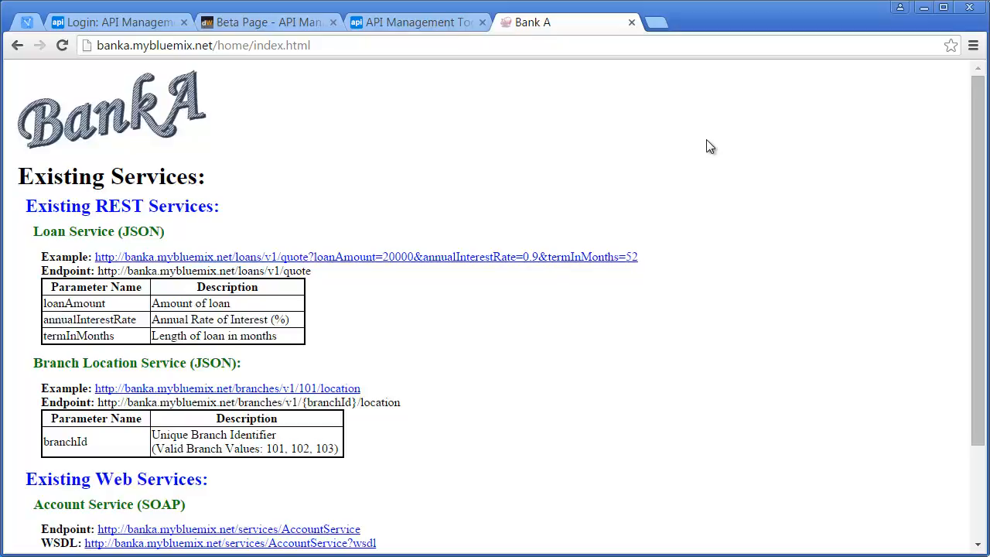
pyautogui.rightClick(526, 258)
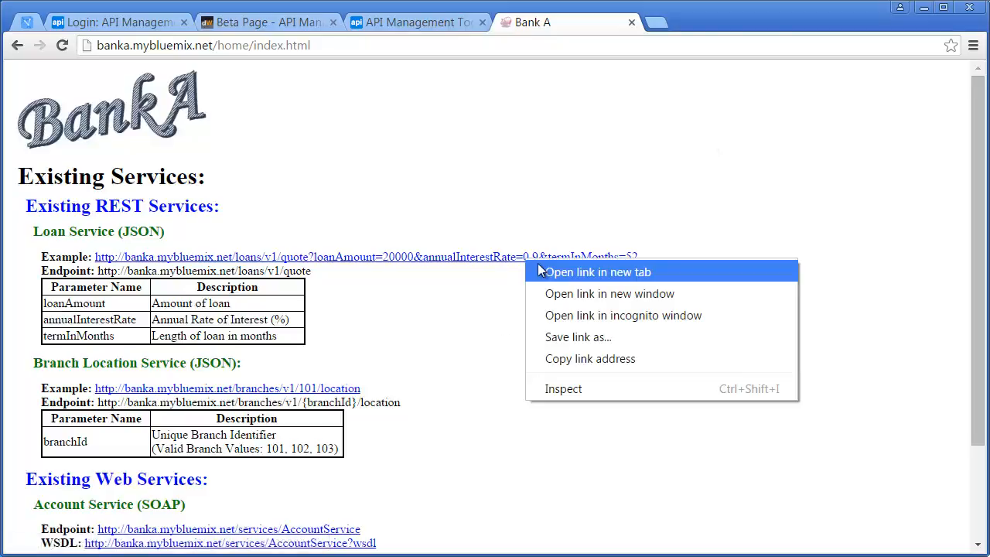
pyautogui.click(597, 271)
pyautogui.click(685, 22)
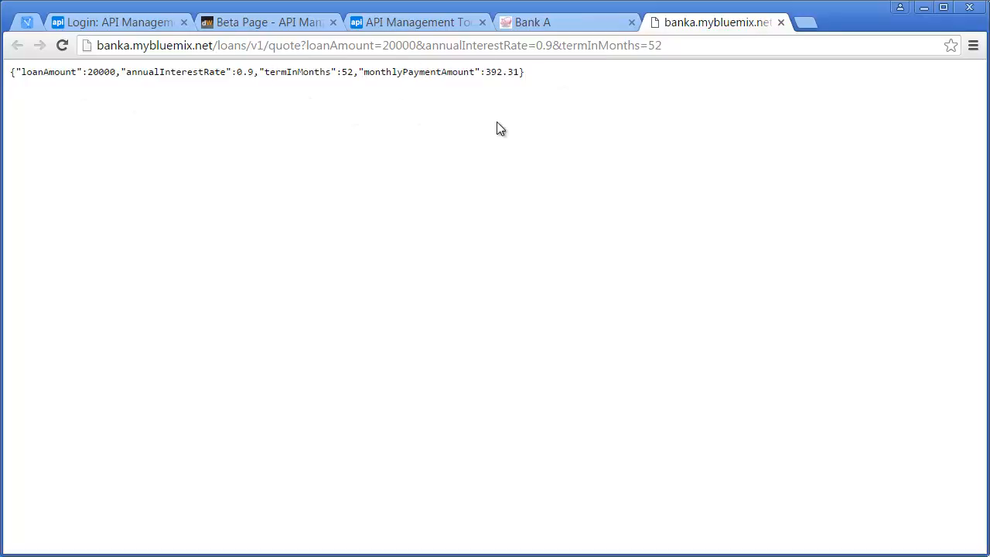
pyautogui.click(455, 24)
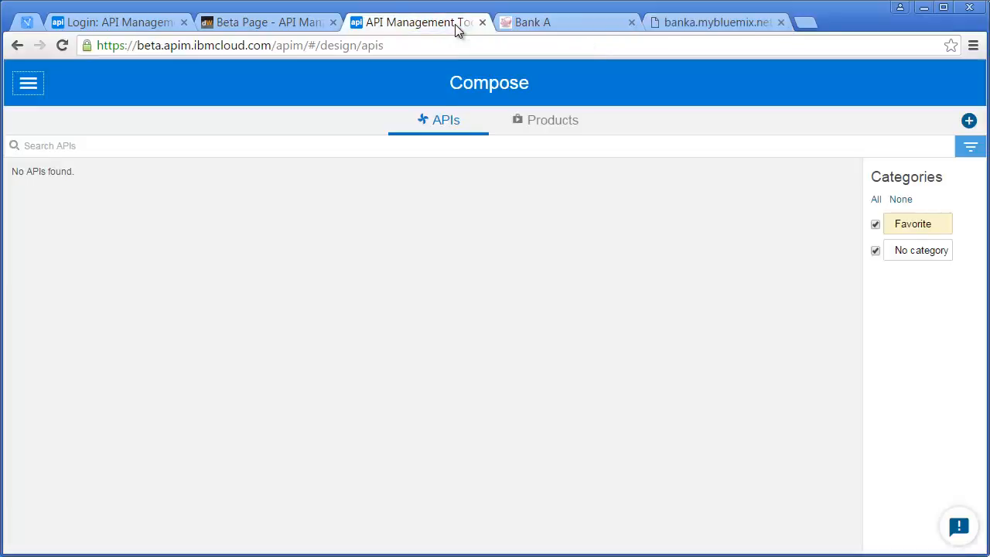
pyautogui.click(582, 29)
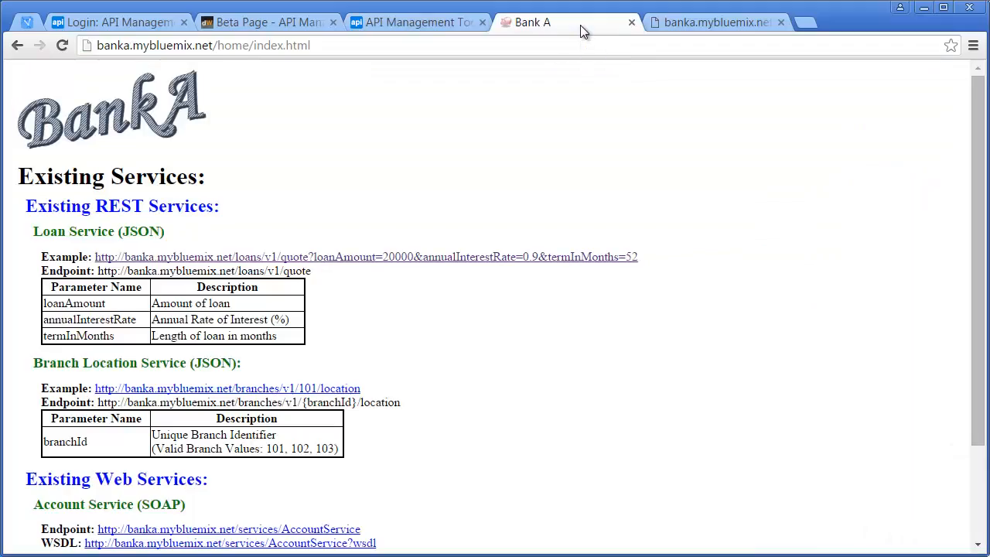
# - In API Management, start a new API with the title Loans and the base path /loans/v1
pyautogui.click(427, 27)
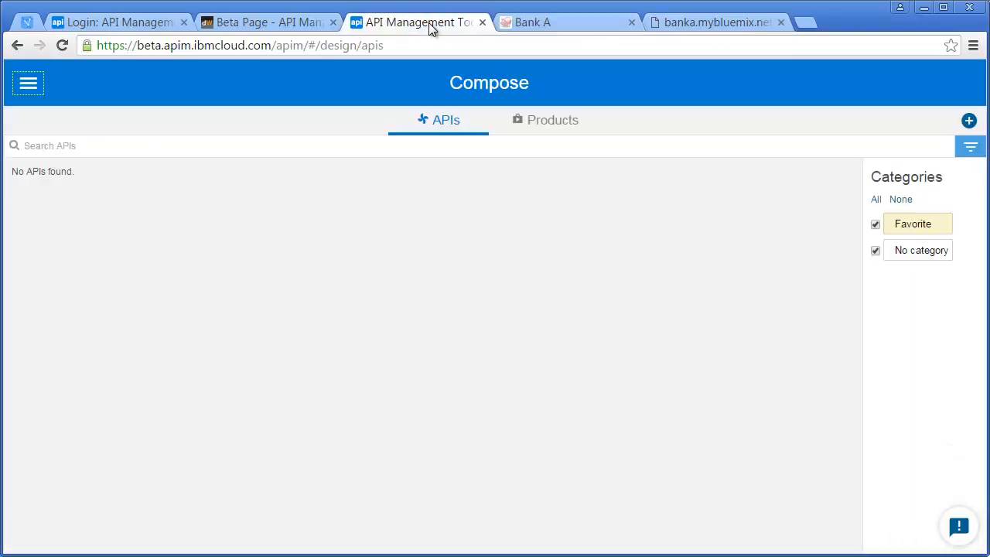
pyautogui.click(969, 121)
pyautogui.click(927, 151)
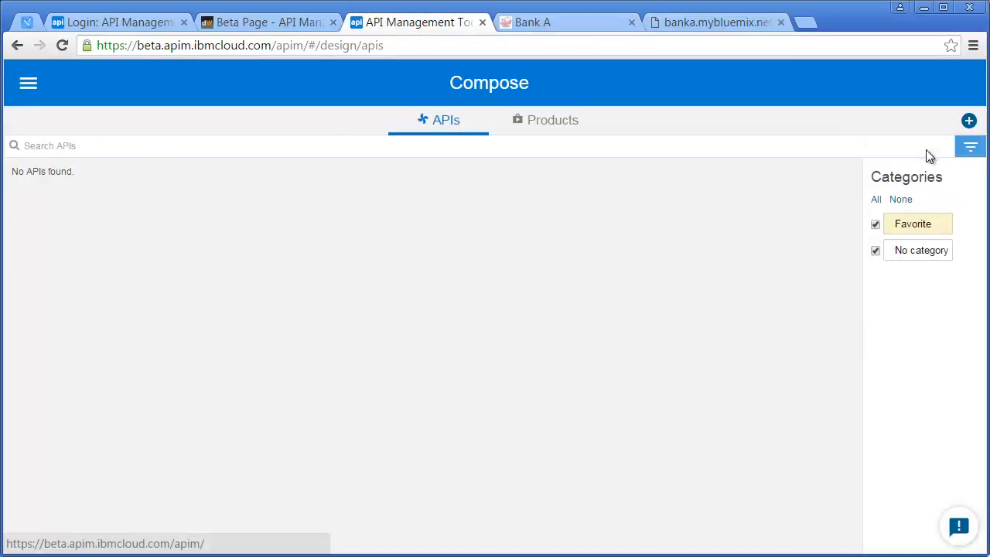
pyautogui.write('Loans')
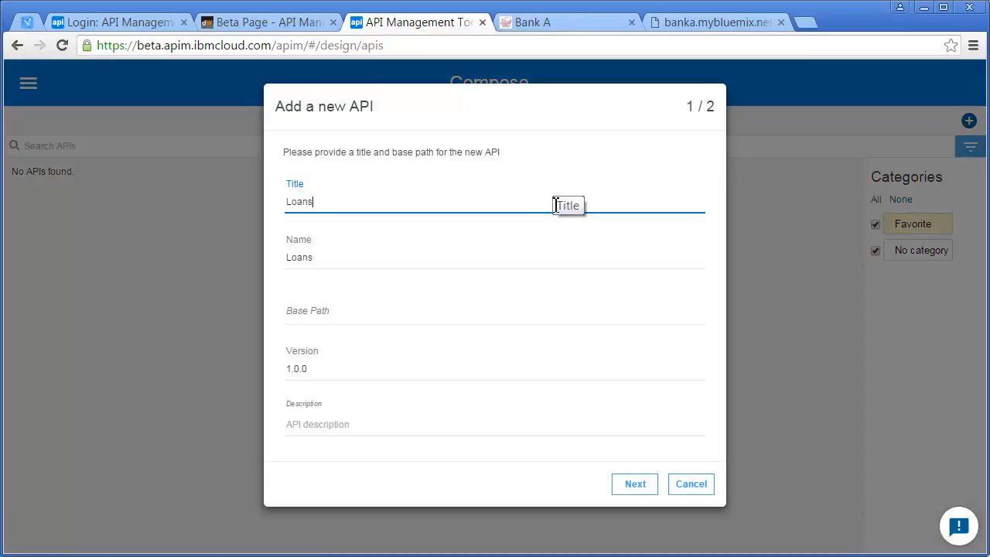
pyautogui.click(424, 311)
pyautogui.write('/loan')
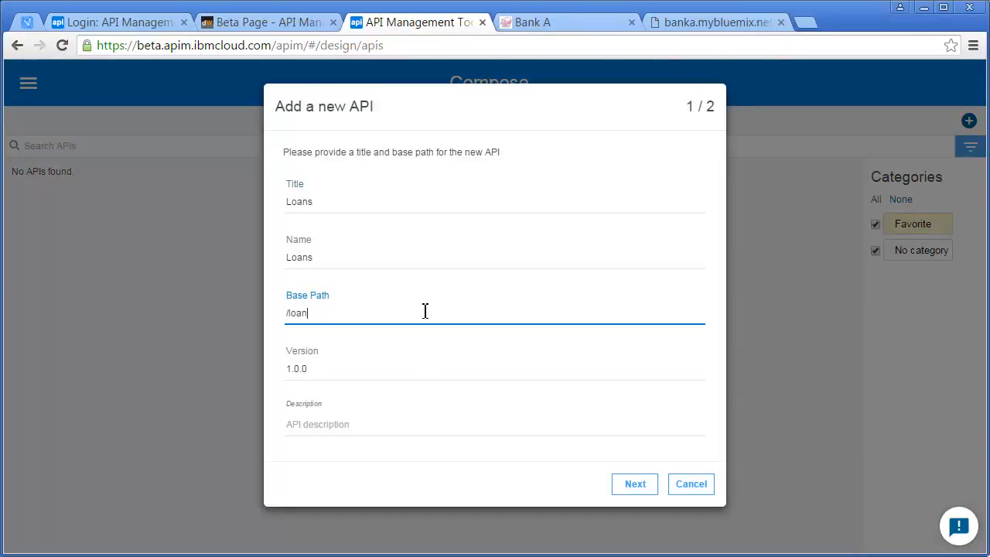
pyautogui.write('s/v1')
# - Describe the new API as "Loans Service API", add it without a product, and dismiss the editor introduction
pyautogui.click(358, 367)
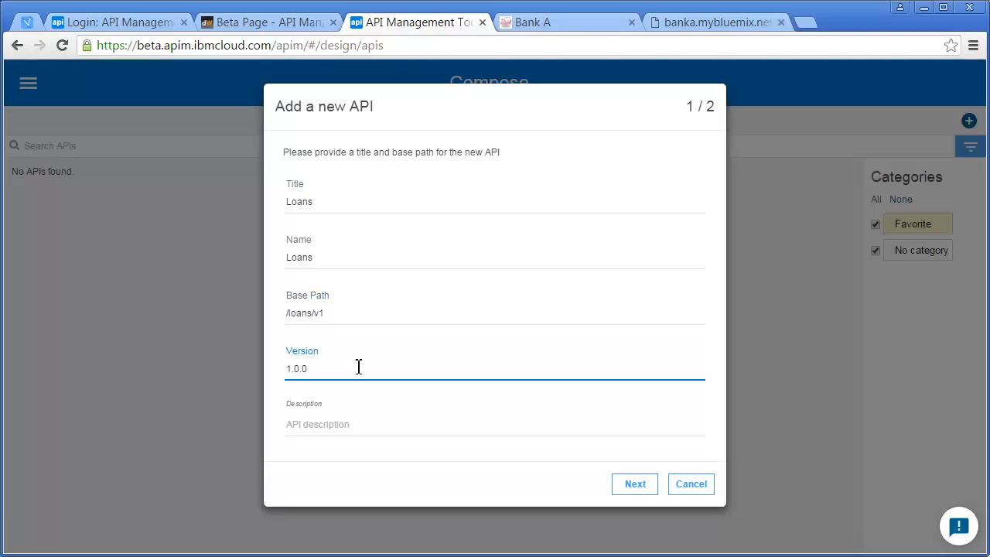
pyautogui.click(353, 423)
pyautogui.write('Loabd')
pyautogui.press('BackSpace')
pyautogui.press('BackSpace')
pyautogui.press('BackSpace')
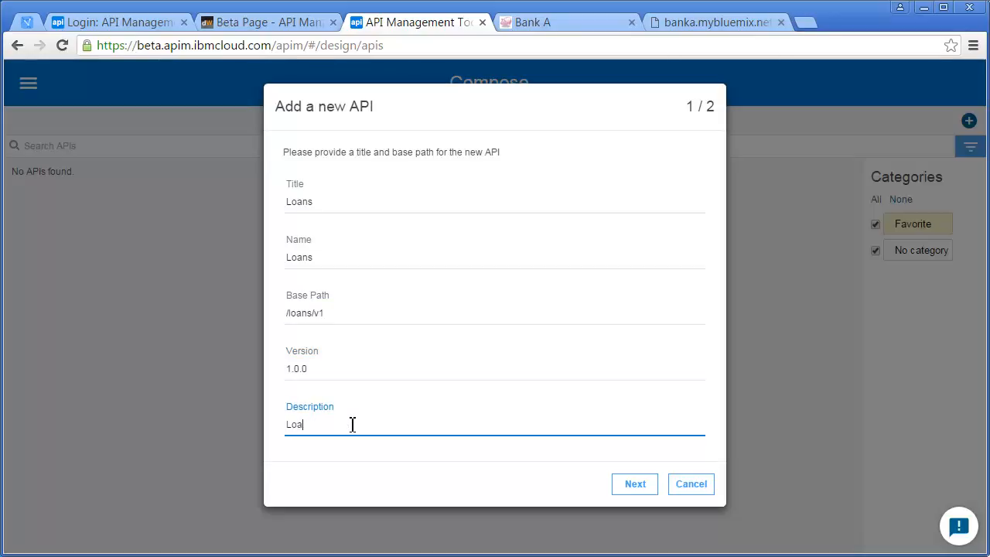
pyautogui.write('ans Service API')
pyautogui.click(639, 486)
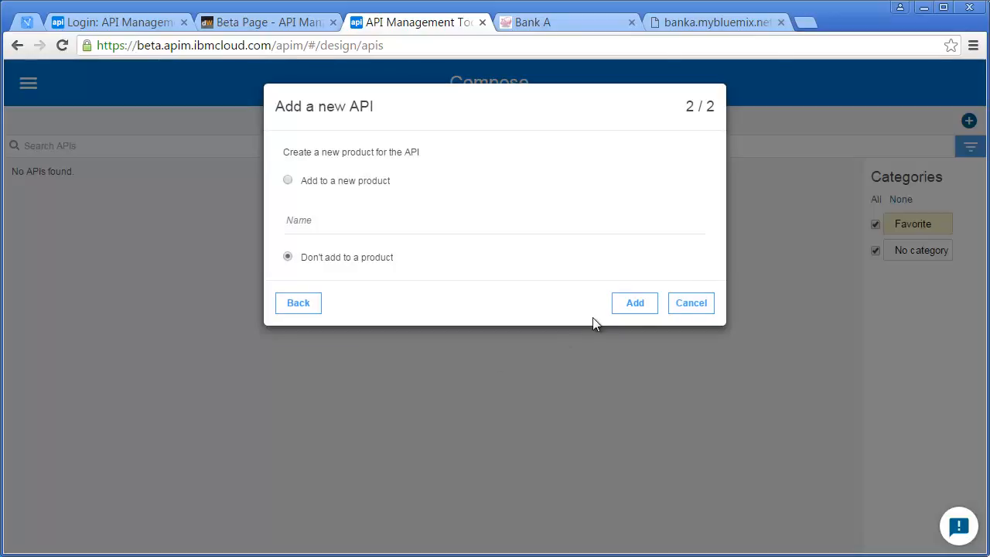
pyautogui.click(631, 306)
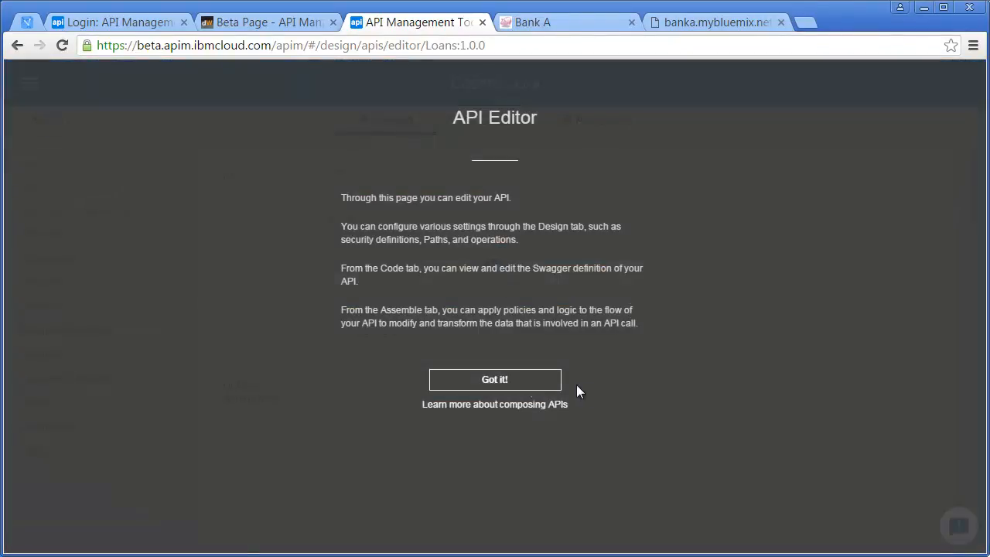
pyautogui.click(526, 387)
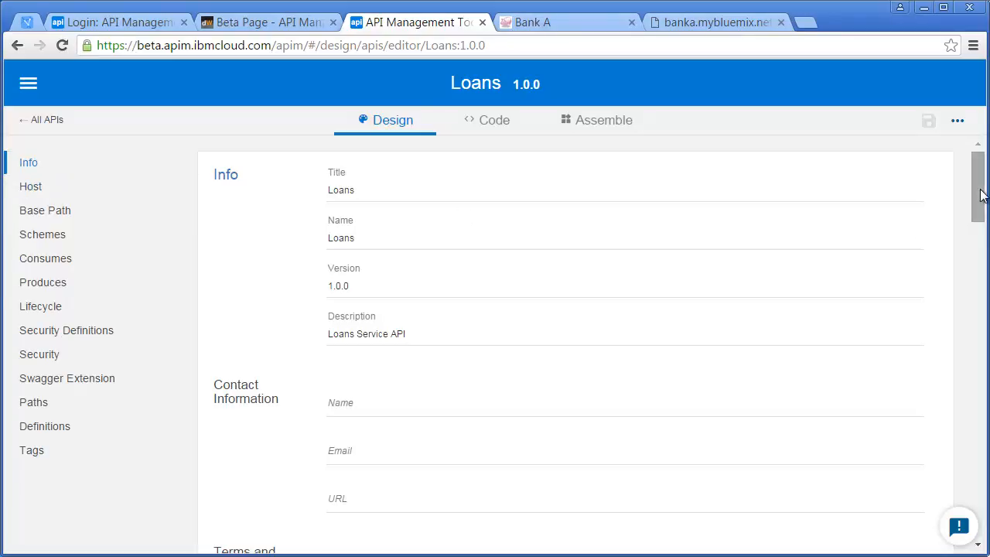
# - Review the Loans API's design settings from Info to Tags, including the available lifecycle phases
pyautogui.moveTo(980, 195); pyautogui.dragTo(978, 312)
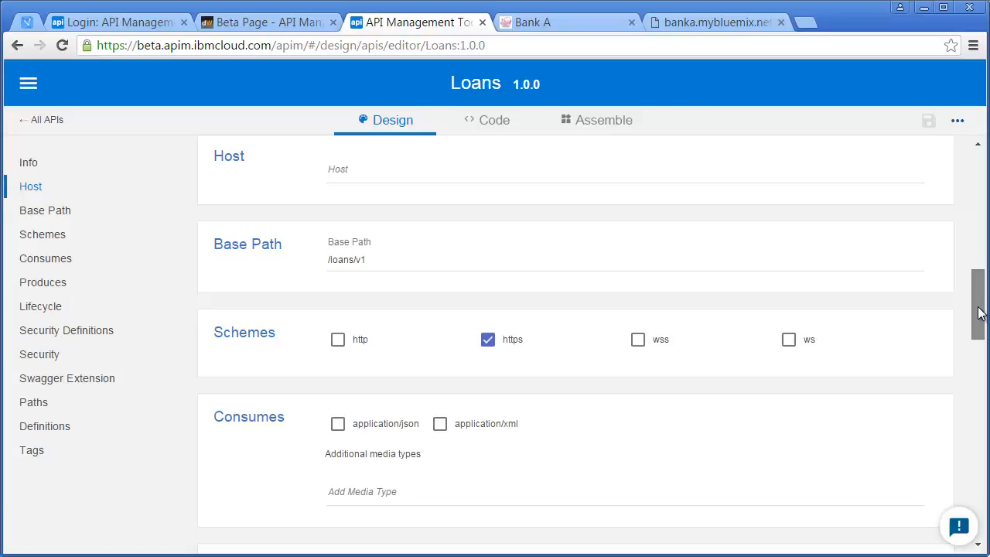
pyautogui.moveTo(978, 312); pyautogui.dragTo(979, 406)
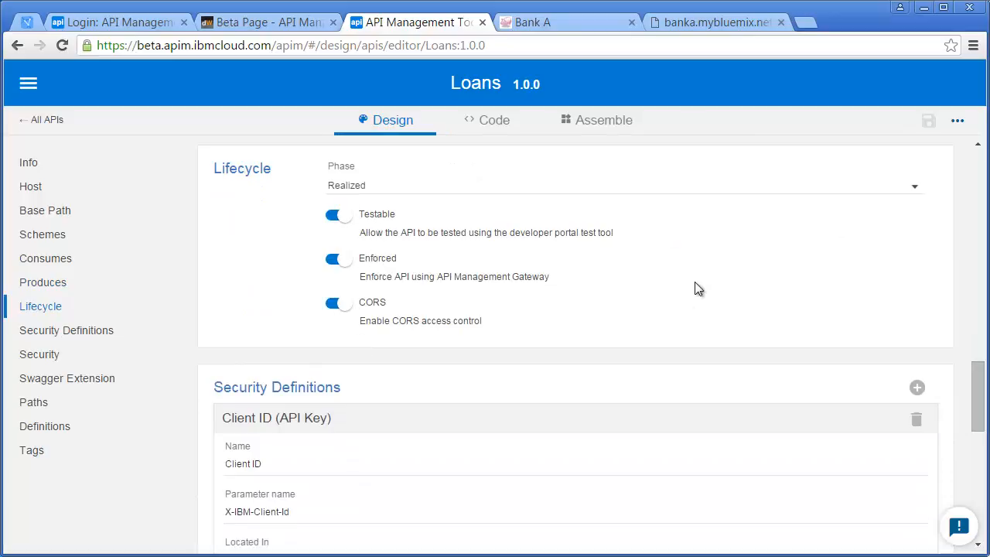
pyautogui.click(919, 194)
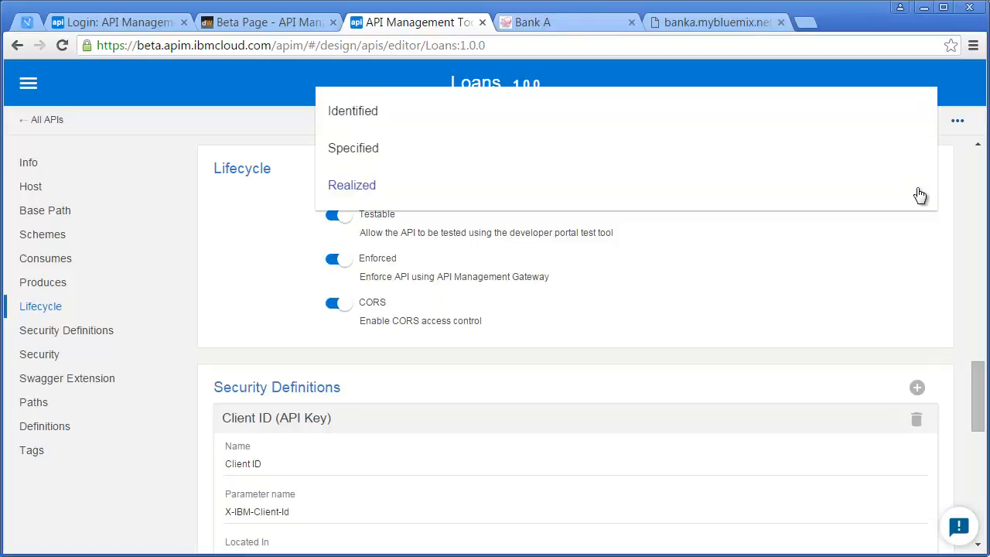
pyautogui.click(919, 194)
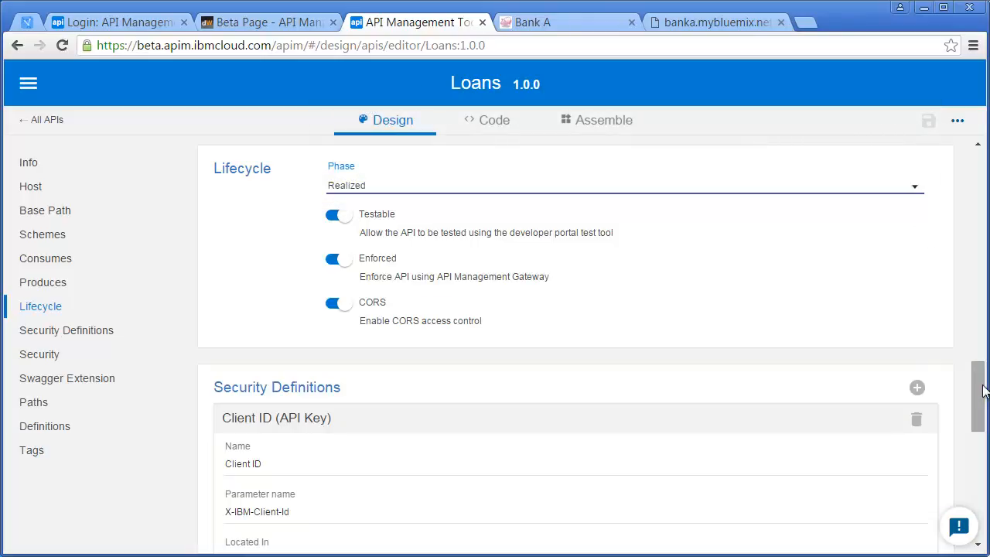
pyautogui.moveTo(983, 390); pyautogui.dragTo(978, 502)
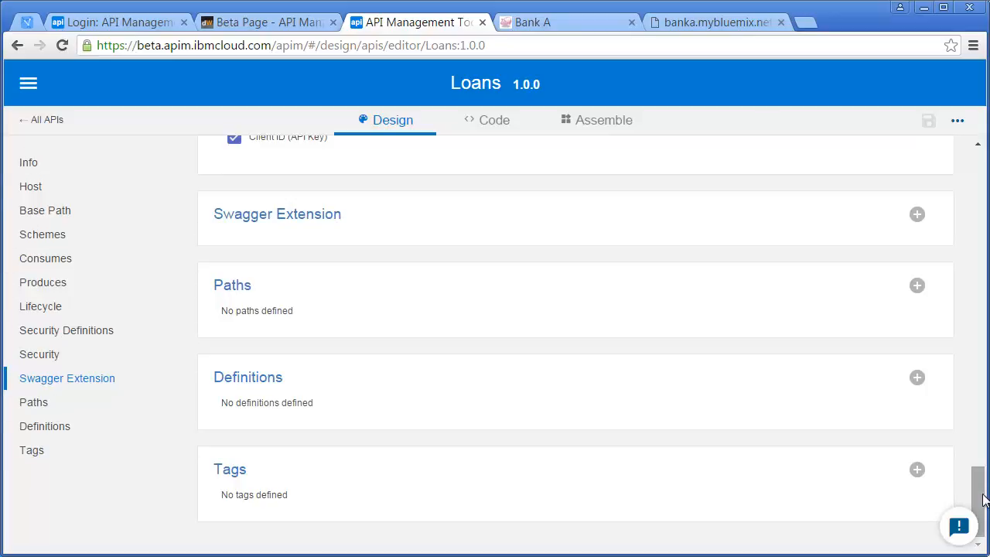
# - Examine the Loans API's Swagger source from the first to the last line, then return to the design view
pyautogui.click(497, 129)
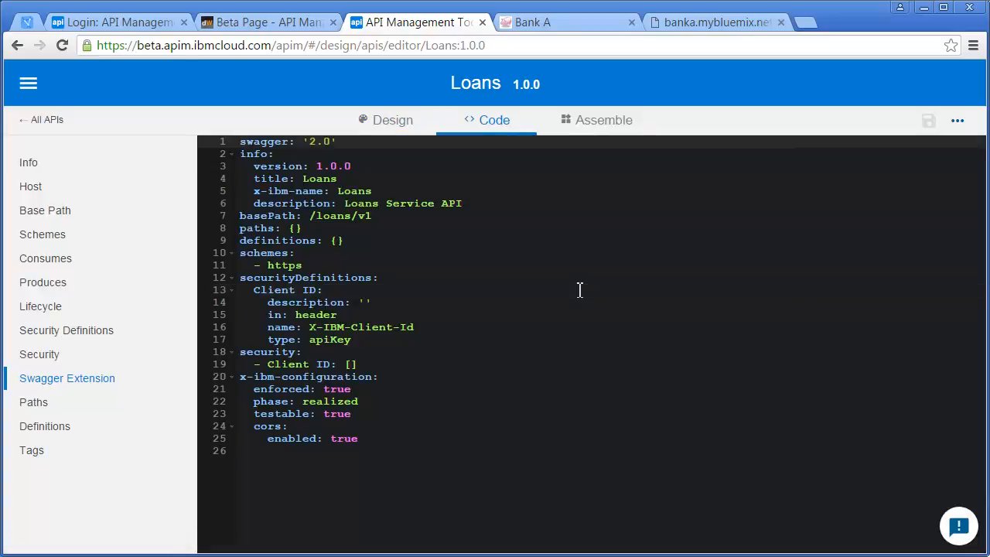
pyautogui.press('Down')
pyautogui.press('Down')
pyautogui.press('Down')
pyautogui.press('Down')
pyautogui.press('Down')
pyautogui.press('Down')
pyautogui.press('Down')
pyautogui.press('Down')
pyautogui.press('Down')
pyautogui.press('Down')
pyautogui.press('Down')
pyautogui.press('Down')
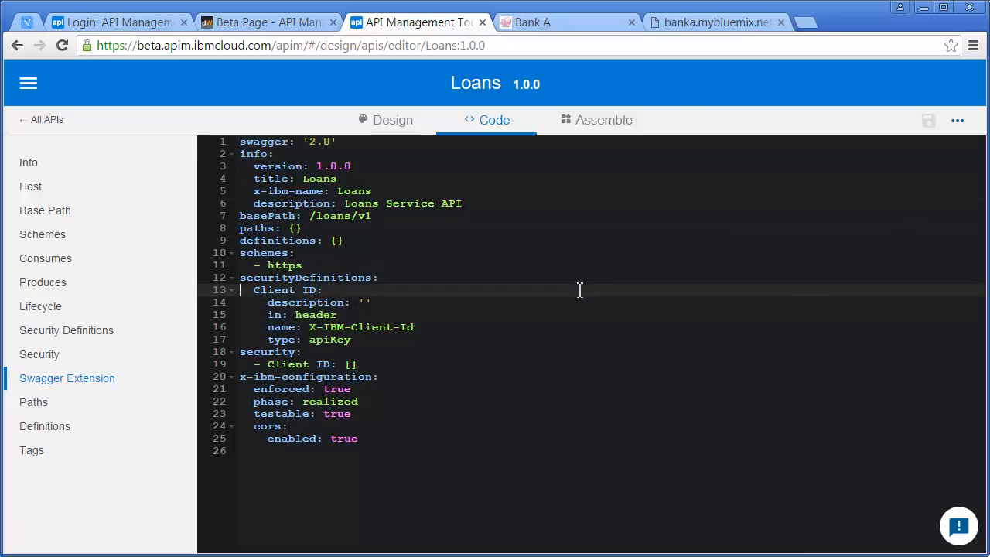
pyautogui.press('Down')
pyautogui.press('Down')
pyautogui.press('Down')
pyautogui.press('Down')
pyautogui.press('Down')
pyautogui.press('Down')
pyautogui.press('Down')
pyautogui.press('Down')
pyautogui.press('Down')
pyautogui.press('Down')
pyautogui.press('Down')
pyautogui.press('Down')
pyautogui.press('Down')
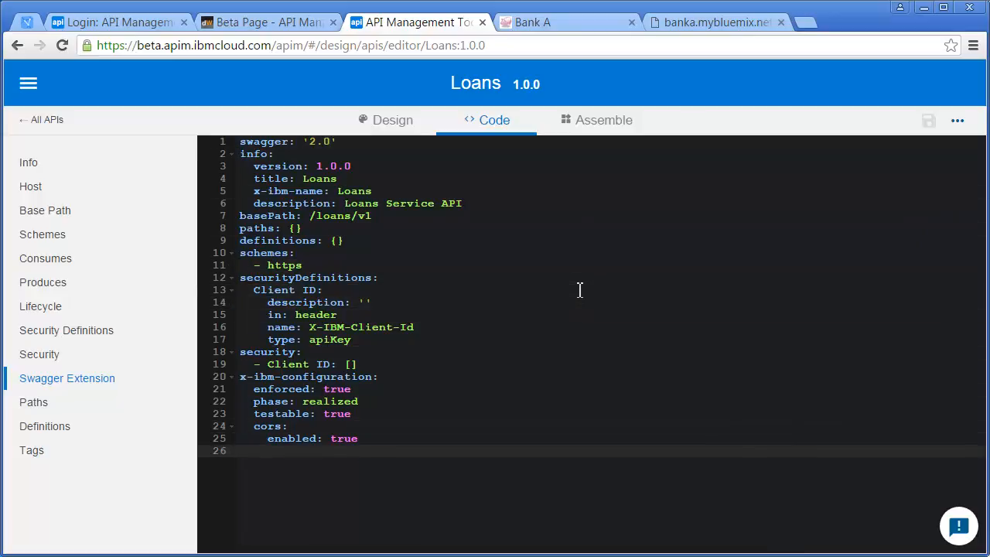
pyautogui.hotkey('ctrl', 'Home')
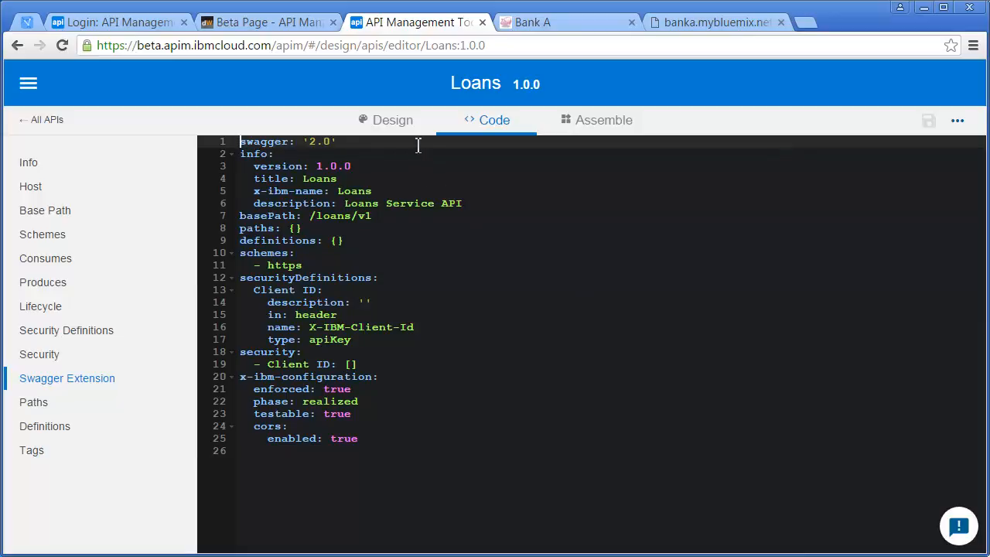
pyautogui.click(404, 122)
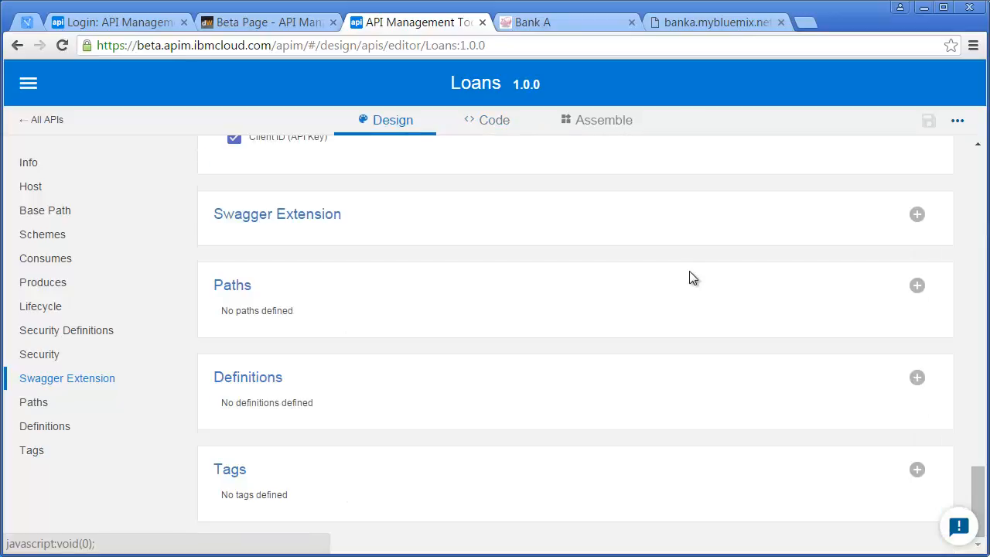
# - Check the loan endpoint on the Bank A page and add the path /quote to the Loans API
pyautogui.click(583, 23)
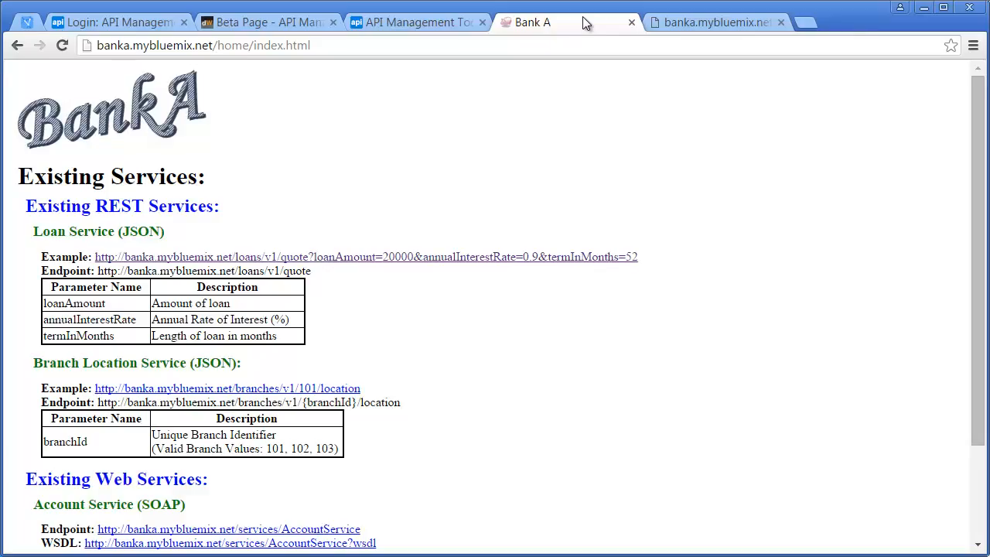
pyautogui.click(442, 28)
pyautogui.click(917, 287)
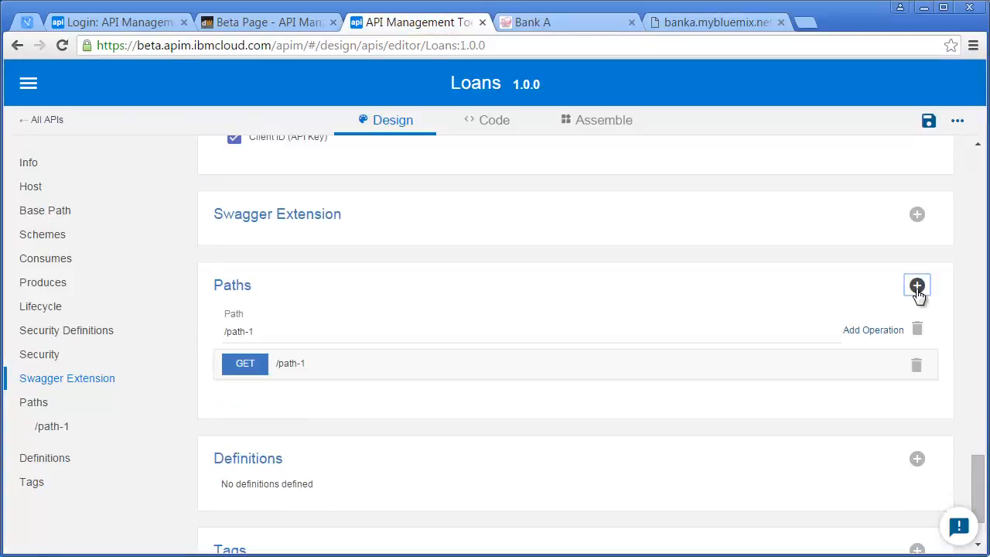
pyautogui.click(288, 332)
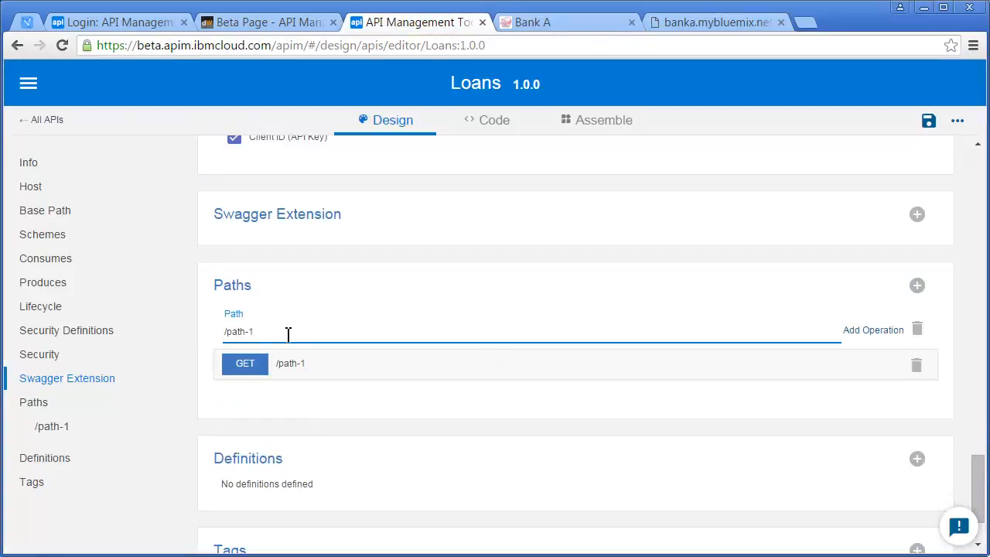
pyautogui.press('BackSpace')
pyautogui.press('BackSpace')
pyautogui.press('BackSpace')
pyautogui.press('BackSpace')
pyautogui.press('BackSpace')
pyautogui.press('BackSpace')
pyautogui.write('quote')
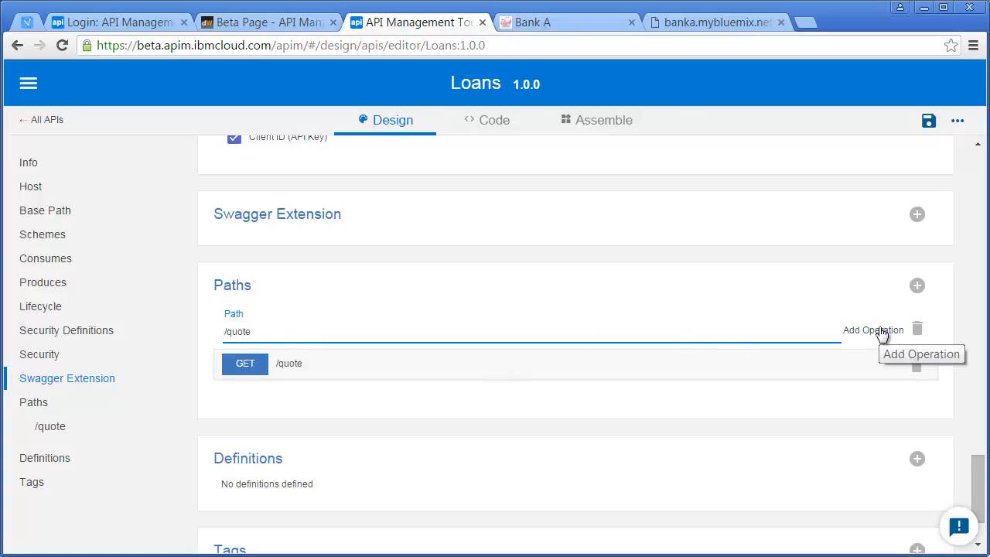
# - Expand the GET operation of /quote and set its summary to "quote for bank"
pyautogui.click(457, 369)
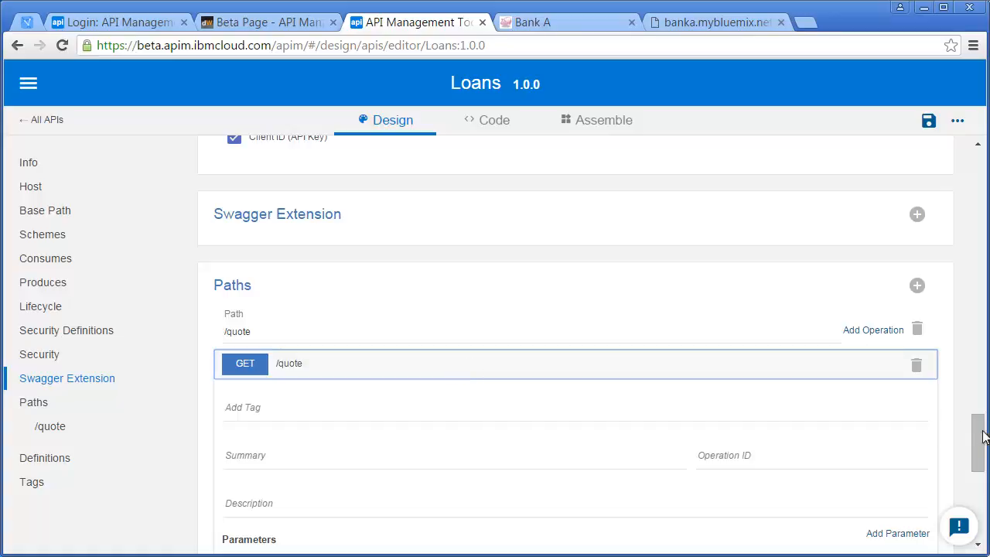
pyautogui.moveTo(978, 431); pyautogui.dragTo(979, 468)
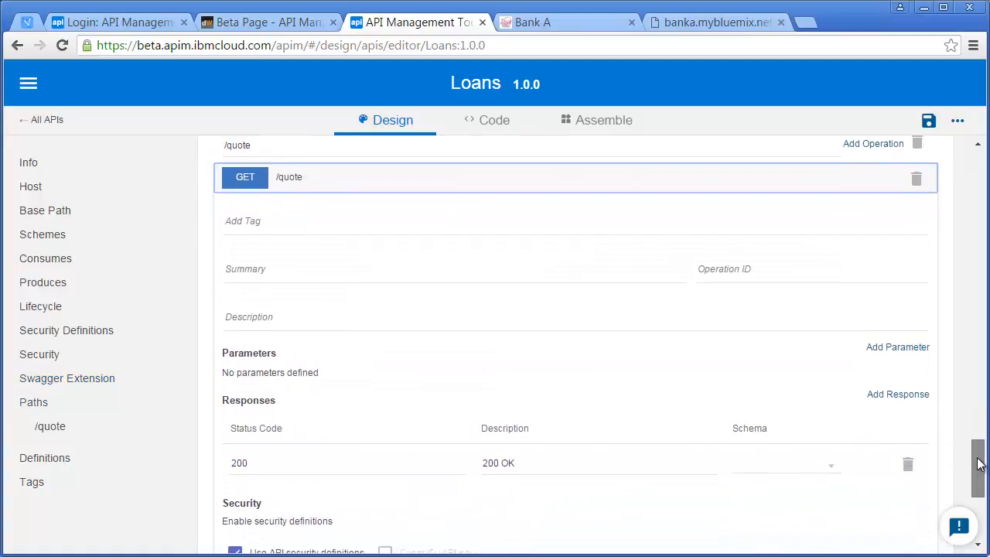
pyautogui.click(403, 279)
pyautogui.write('qu')
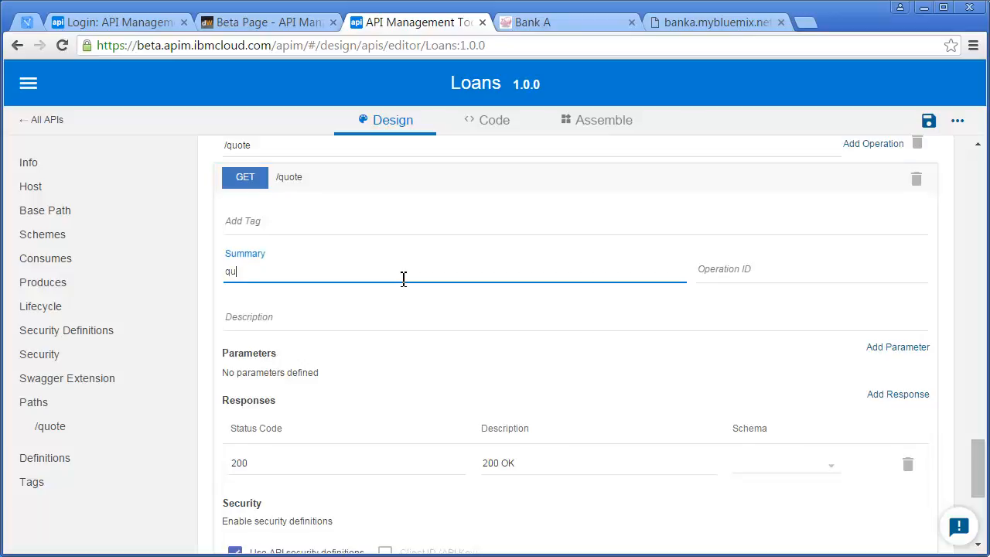
pyautogui.write('ote f')
pyautogui.write('or bank')
# - Check Bank A's sample quote URL and add a required query parameter named loanAmount to the GET /quote operation
pyautogui.click(678, 23)
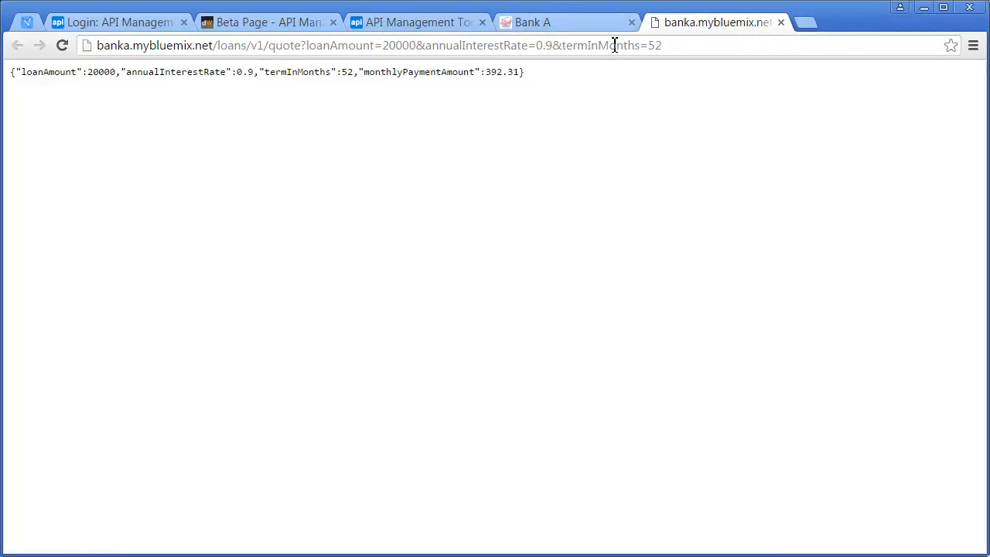
pyautogui.click(394, 22)
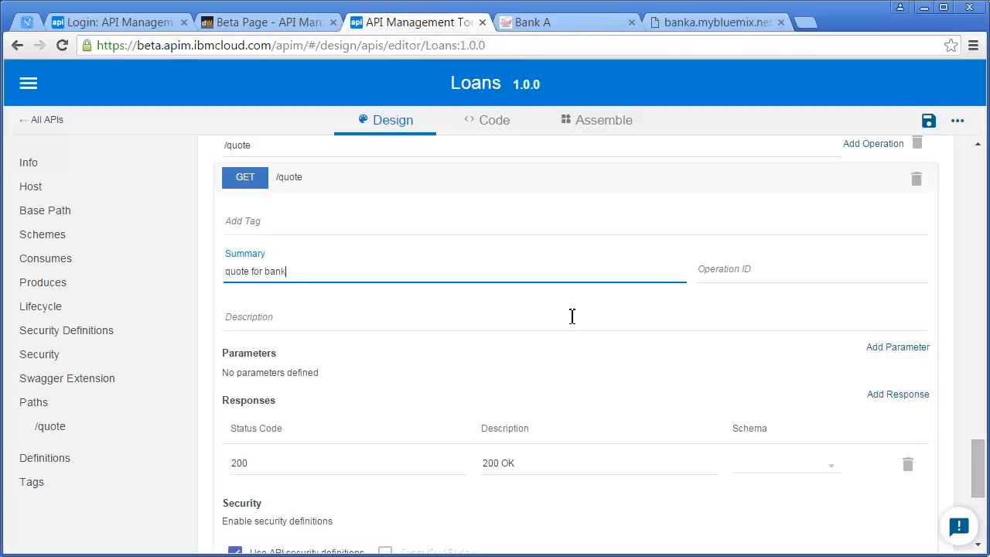
pyautogui.click(899, 348)
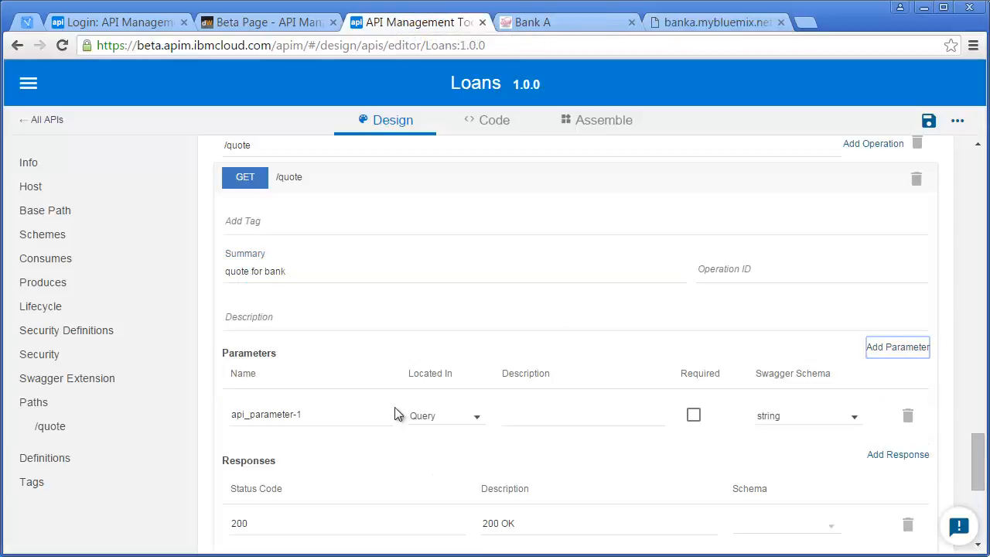
pyautogui.click(357, 415)
pyautogui.hotkey('ctrl', 'a')
pyautogui.write('lko')
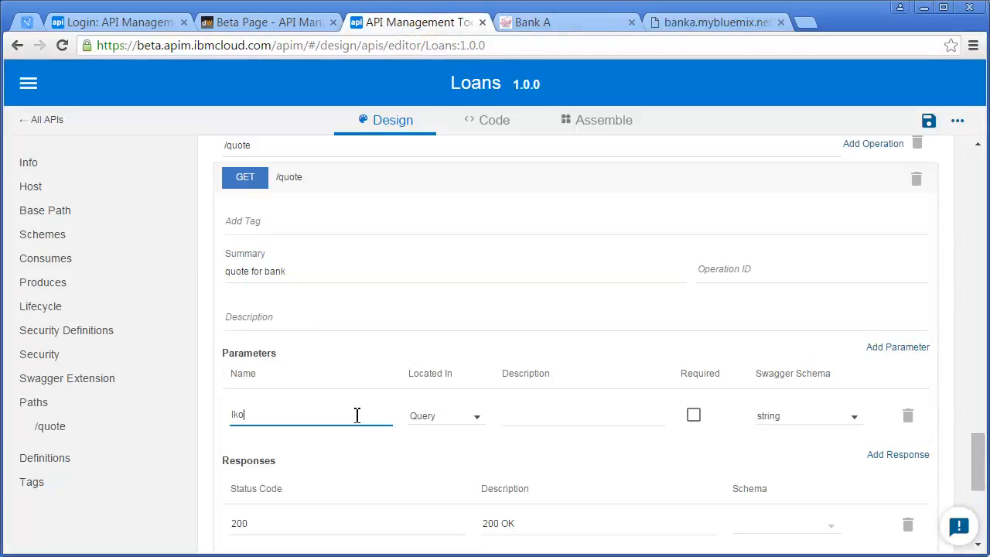
pyautogui.press('BackSpace')
pyautogui.press('BackSpace')
pyautogui.write('oanAmou')
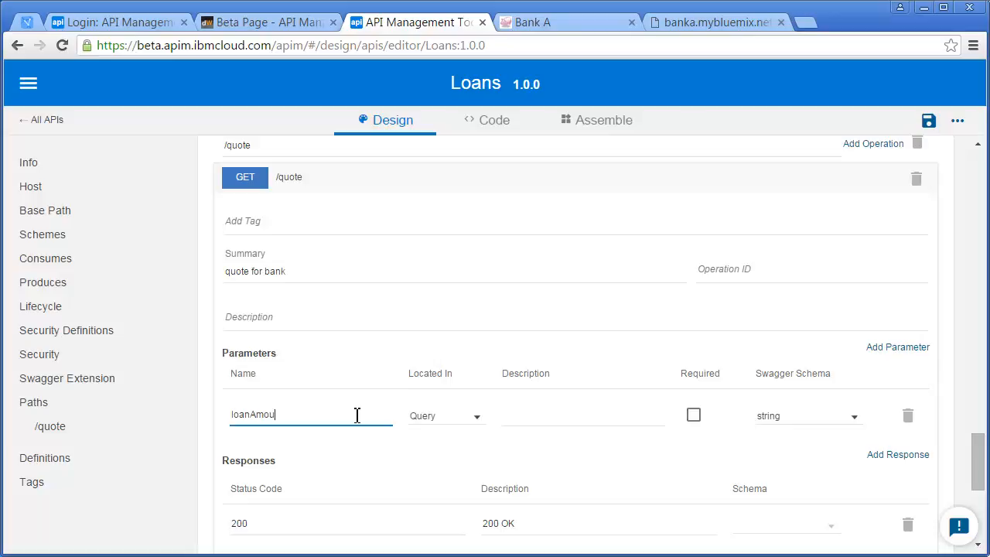
pyautogui.write('nt')
pyautogui.click(694, 416)
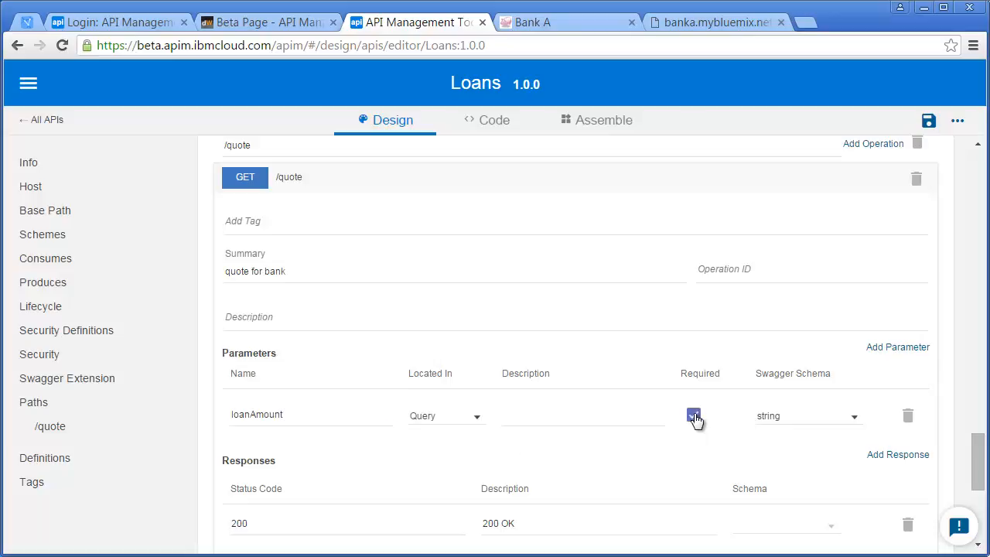
# - Add a second required query parameter named annualInterestRate to the GET /quote operation, consulting Bank A's sample quote URL for the name
pyautogui.click(888, 348)
pyautogui.click(329, 466)
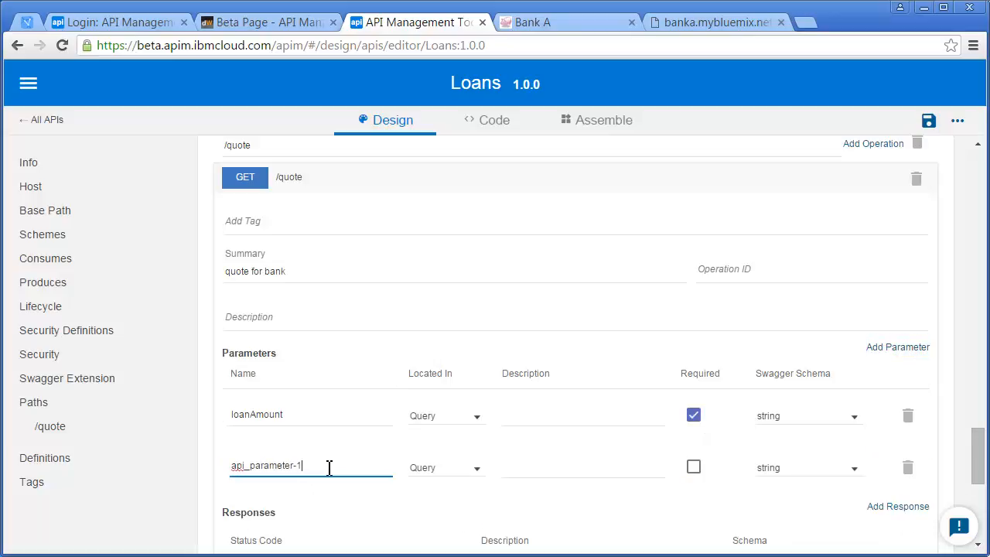
pyautogui.hotkey('ctrl', 'a')
pyautogui.press('BackSpace')
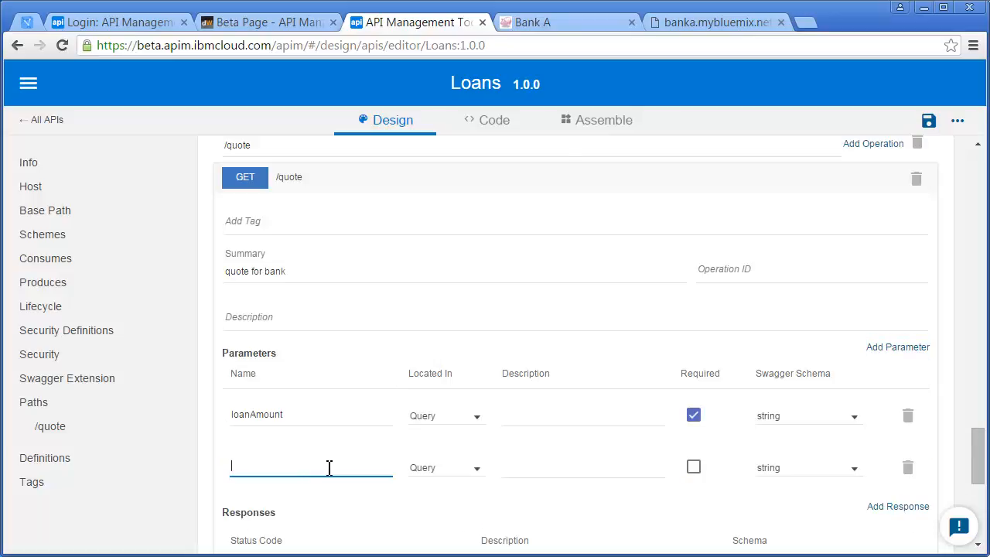
pyautogui.click(716, 22)
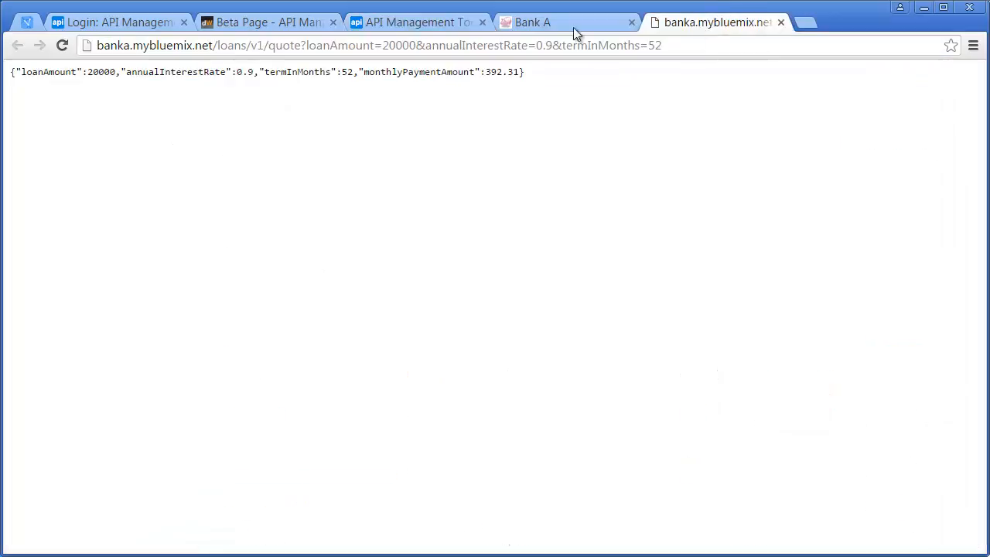
pyautogui.click(451, 31)
pyautogui.write('Ann')
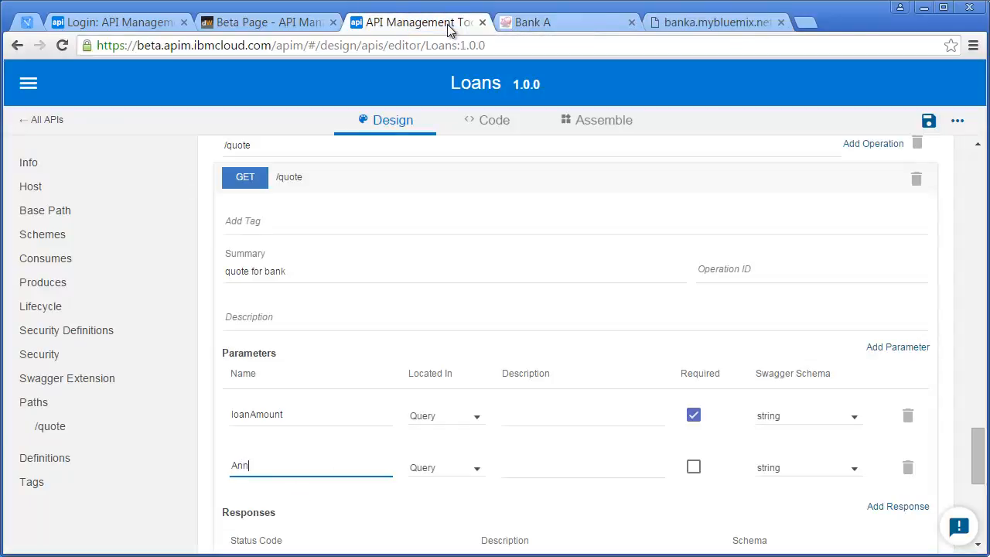
pyautogui.press('BackSpace')
pyautogui.press('BackSpace')
pyautogui.press('BackSpace')
pyautogui.write('annualInteres')
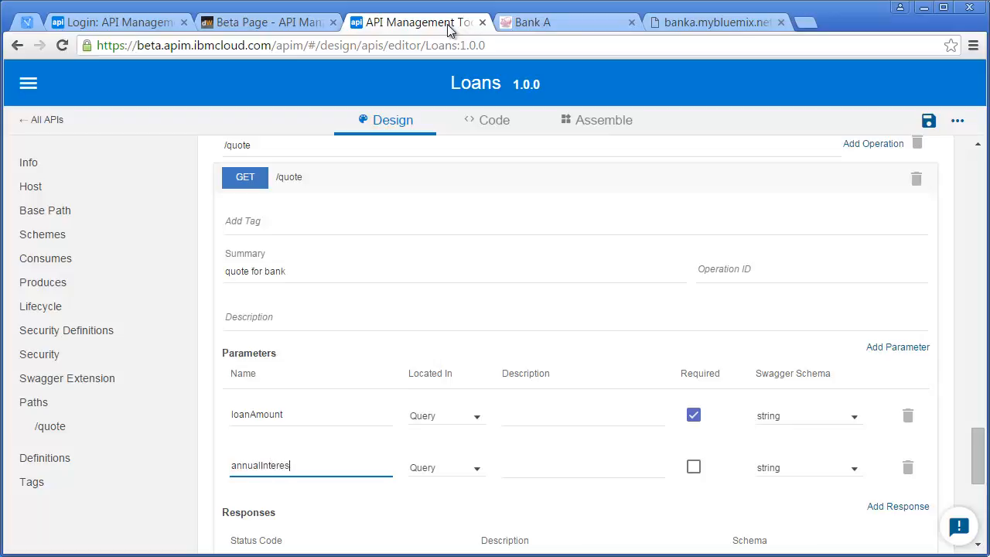
pyautogui.write('tRate')
pyautogui.click(693, 467)
# - Add a third required query parameter named termInMonths to the GET /quote operation and save the Loans API
pyautogui.click(683, 22)
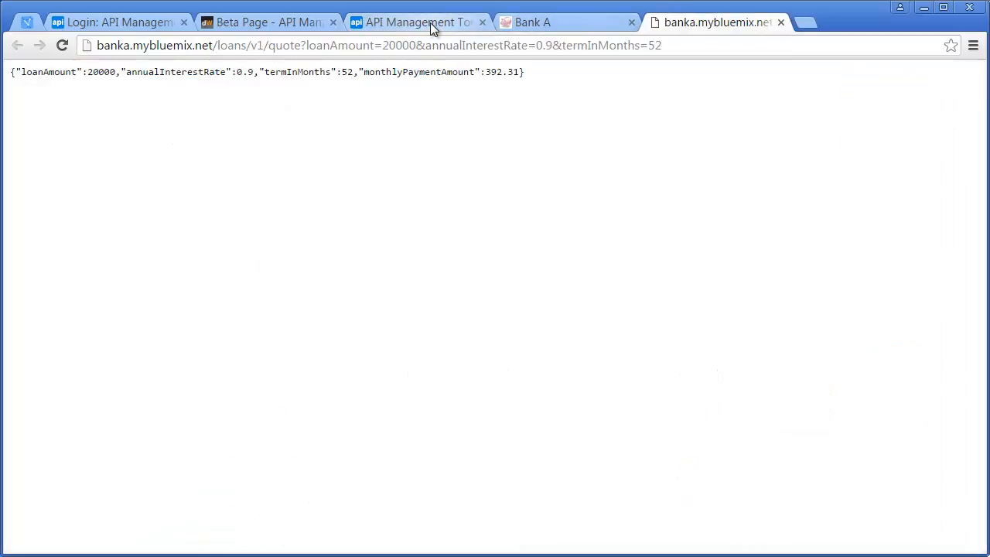
pyautogui.click(430, 23)
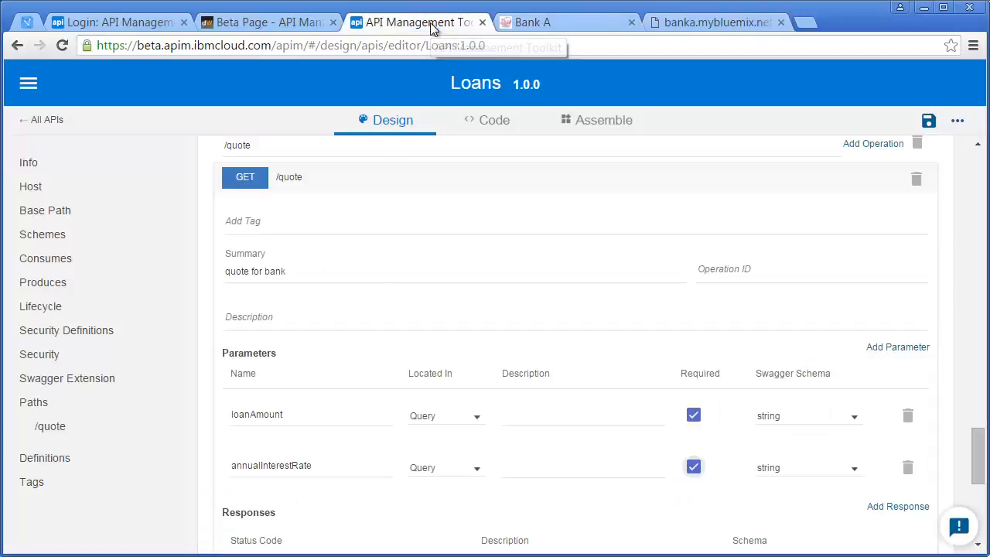
pyautogui.click(884, 349)
pyautogui.click(354, 524)
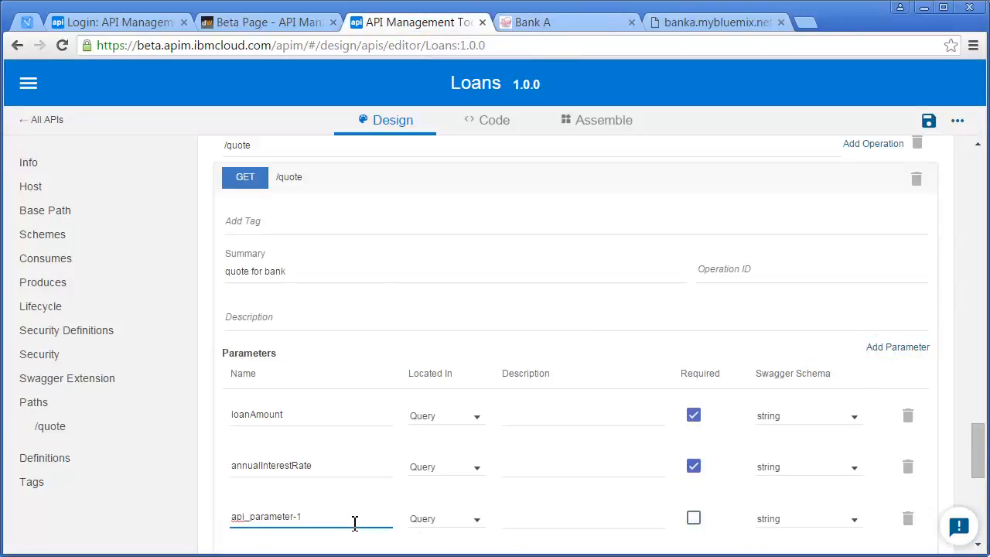
pyautogui.hotkey('ctrl', 'a')
pyautogui.write('termIn')
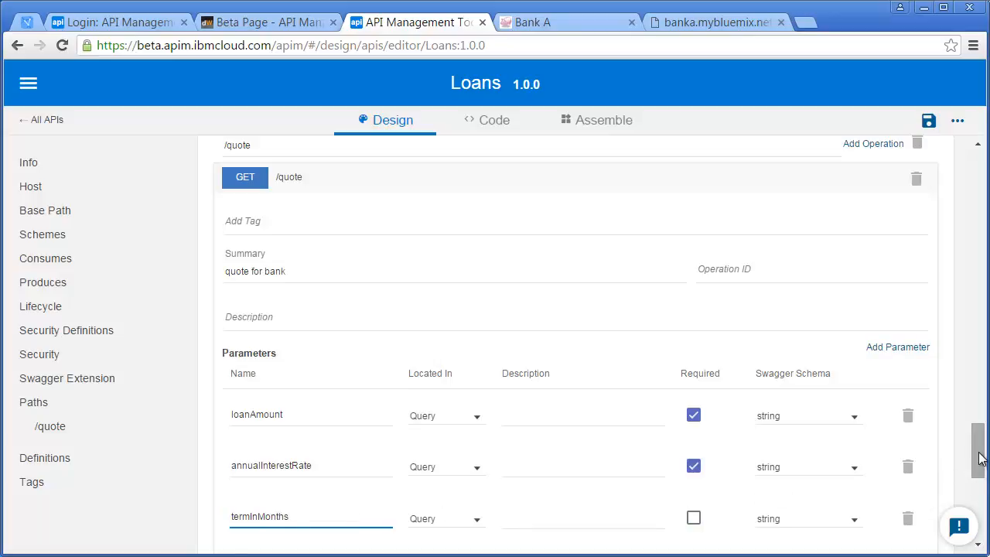
pyautogui.moveTo(980, 458); pyautogui.dragTo(981, 478)
pyautogui.click(694, 373)
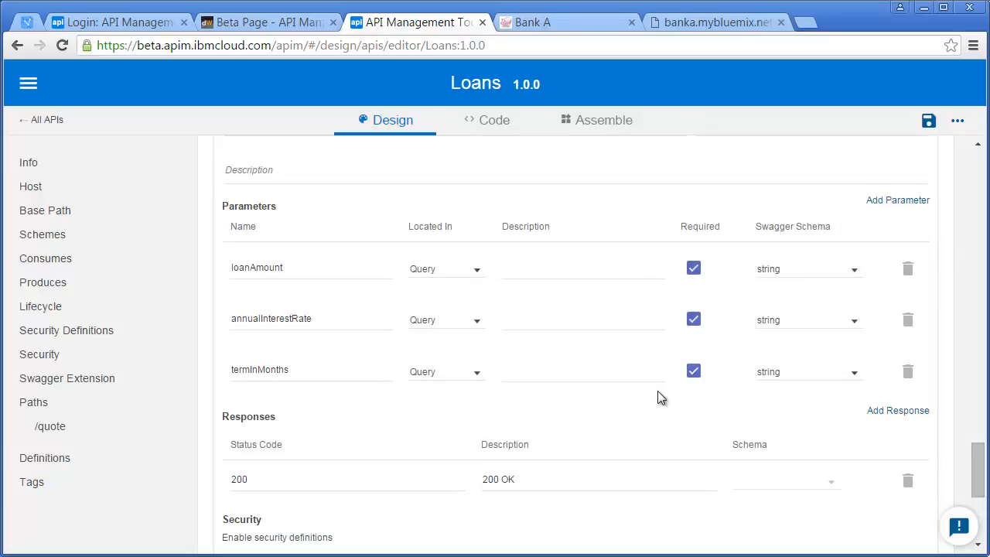
pyautogui.moveTo(979, 472)
pyautogui.mouseDown()
pyautogui.moveTo(977, 514)
pyautogui.moveTo(977, 475)
pyautogui.mouseUp()
pyautogui.click(927, 119)
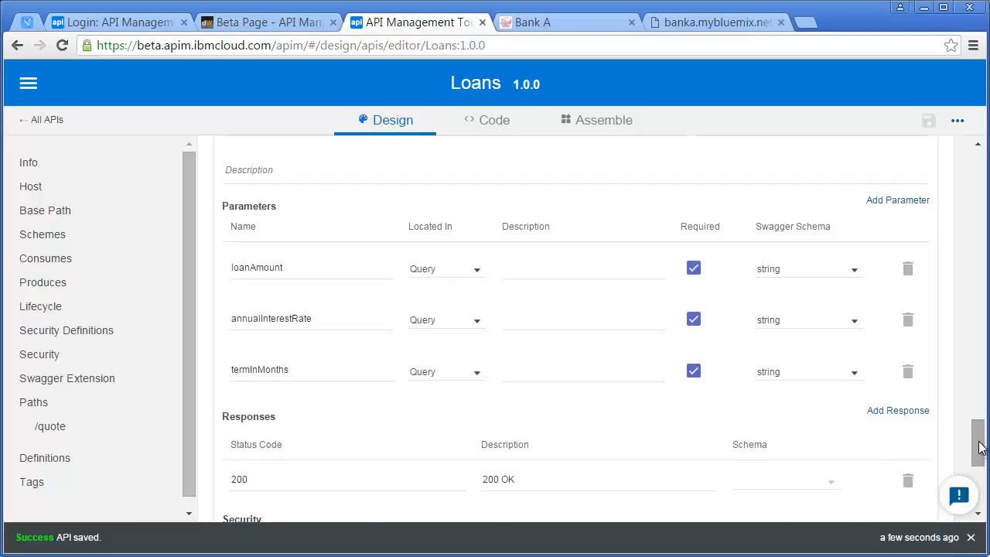
# - Change the summary of the /quote GET operation to "quote for bank account" in the Loans API's Swagger source
pyautogui.moveTo(979, 451)
pyautogui.mouseDown()
pyautogui.moveTo(979, 186)
pyautogui.moveTo(969, 449)
pyautogui.mouseUp()
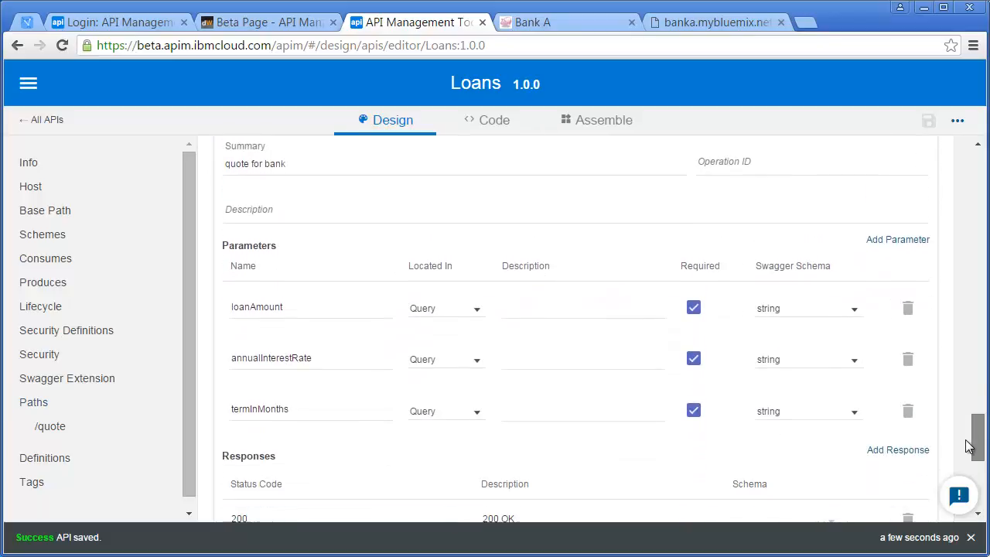
pyautogui.click(687, 24)
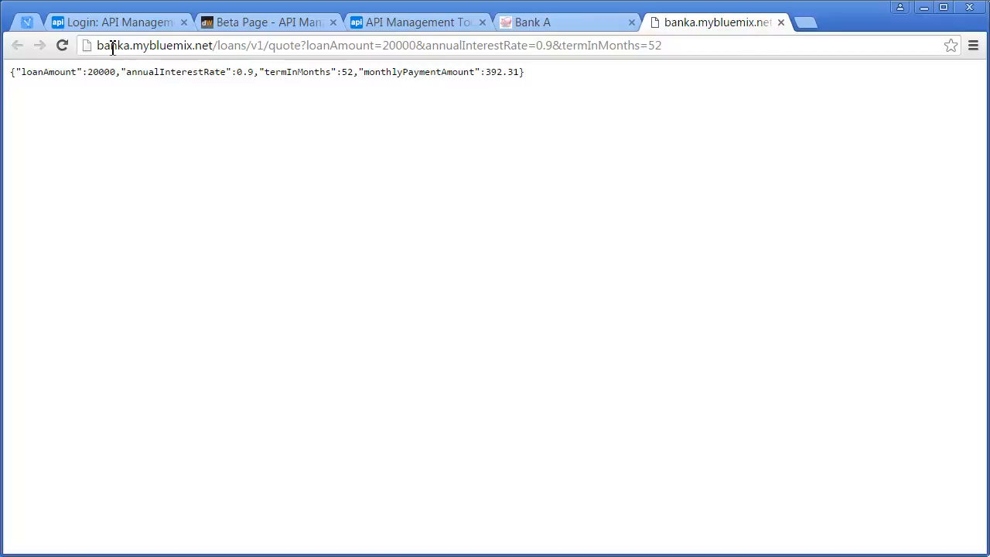
pyautogui.click(426, 23)
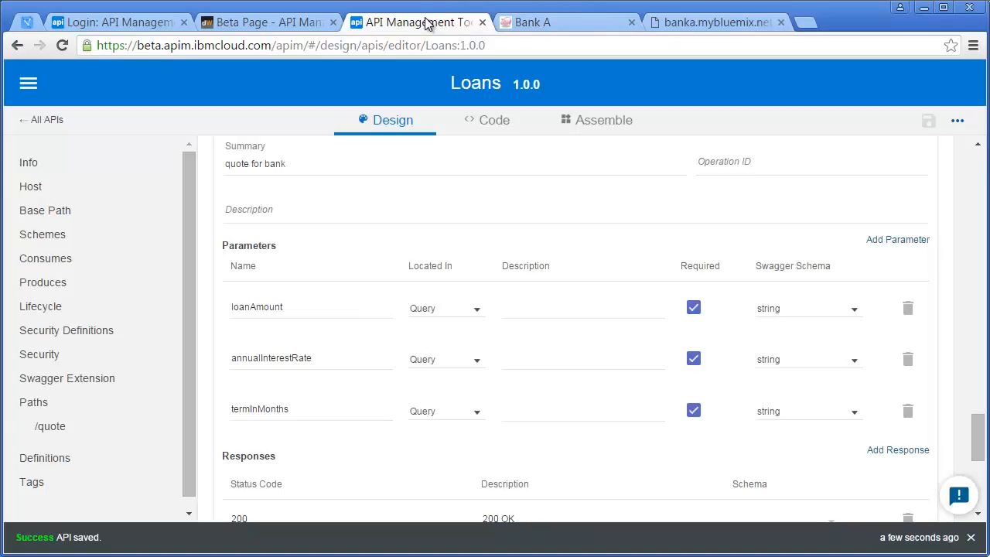
pyautogui.click(495, 128)
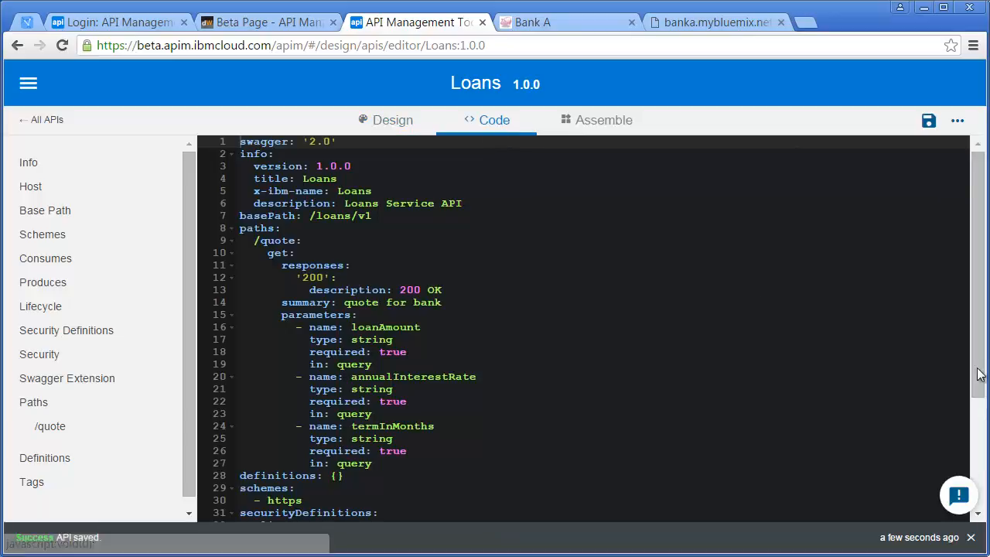
pyautogui.click(977, 459)
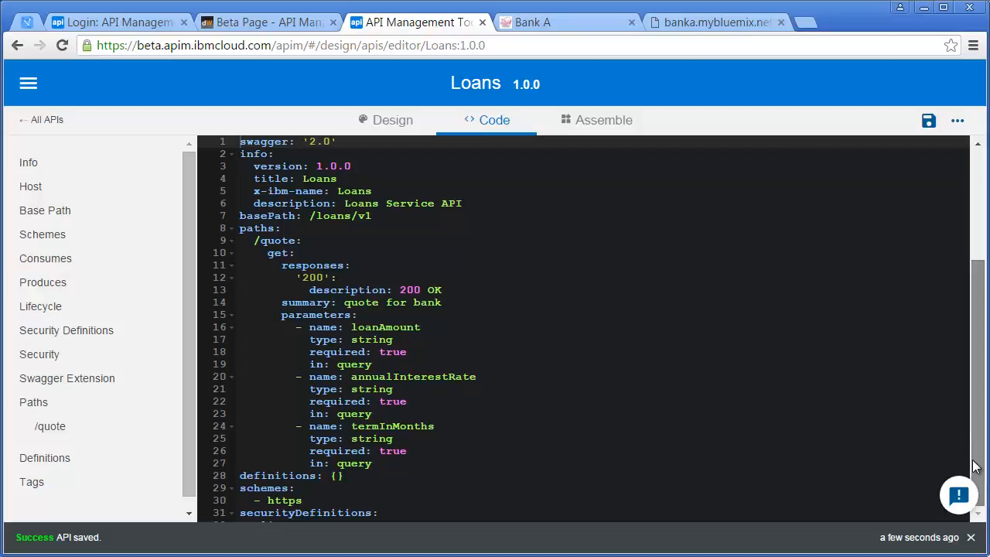
pyautogui.click(462, 304)
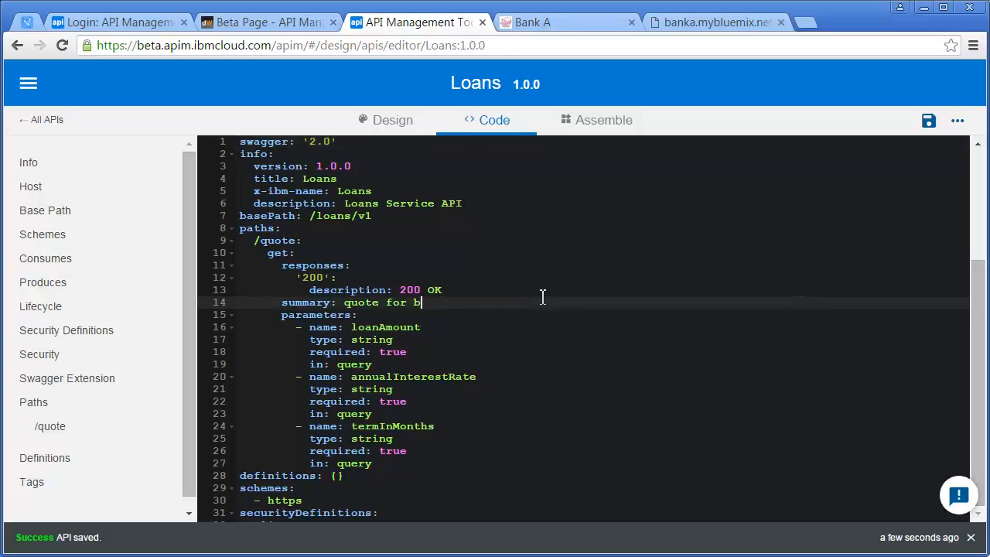
pyautogui.write('bank account')
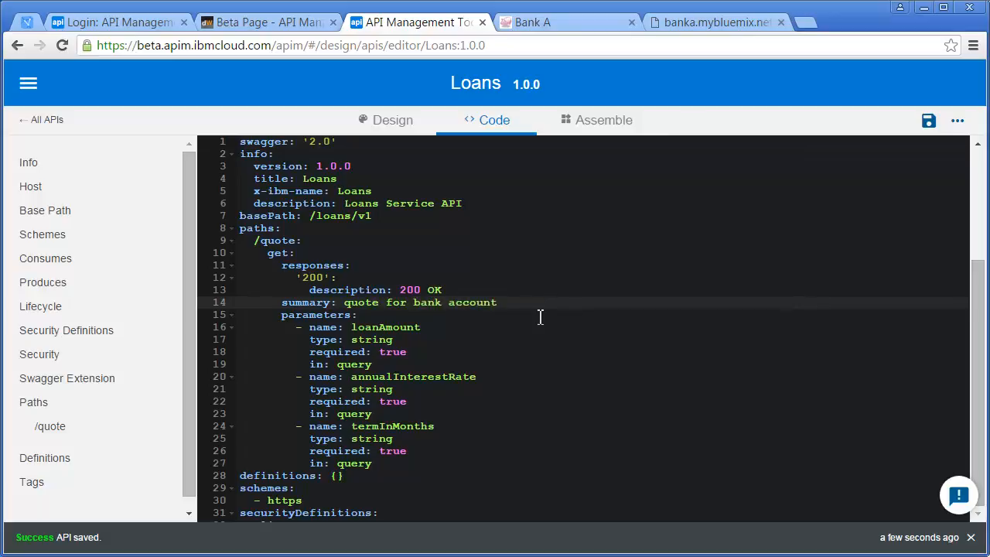
pyautogui.click(541, 317)
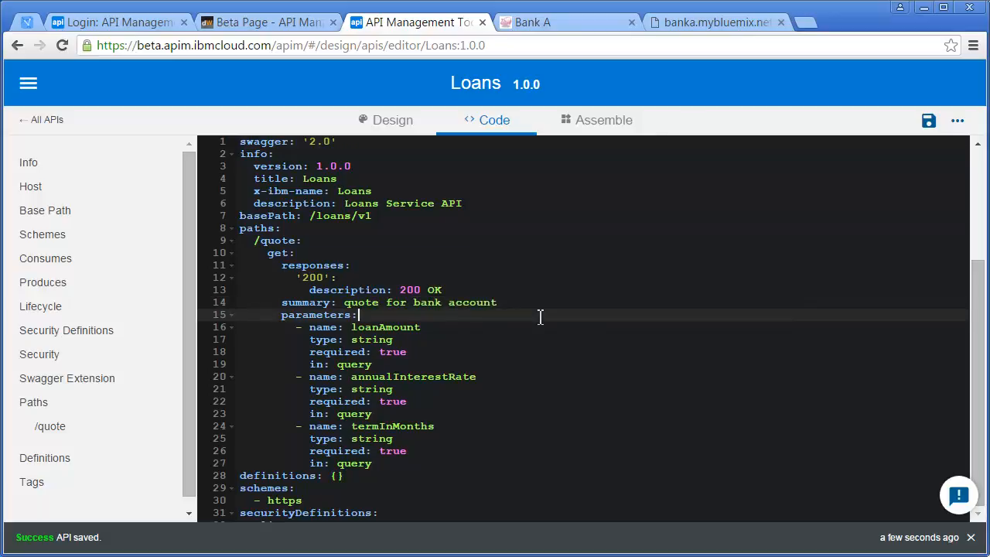
# - Check the summary of the GET /quote operation in the design view and look at Bank A's sample quote URL
pyautogui.click(376, 122)
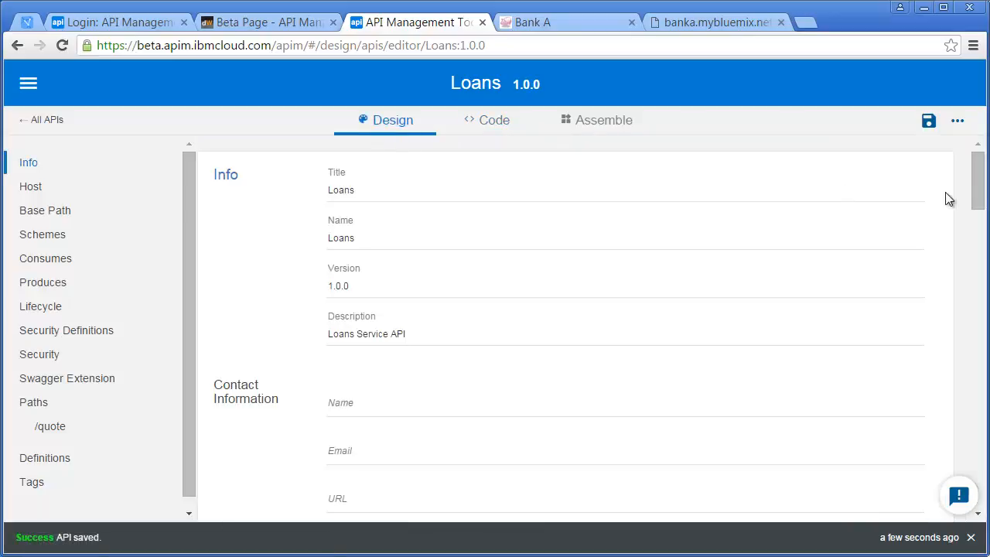
pyautogui.moveTo(974, 198); pyautogui.dragTo(980, 464)
pyautogui.click(642, 356)
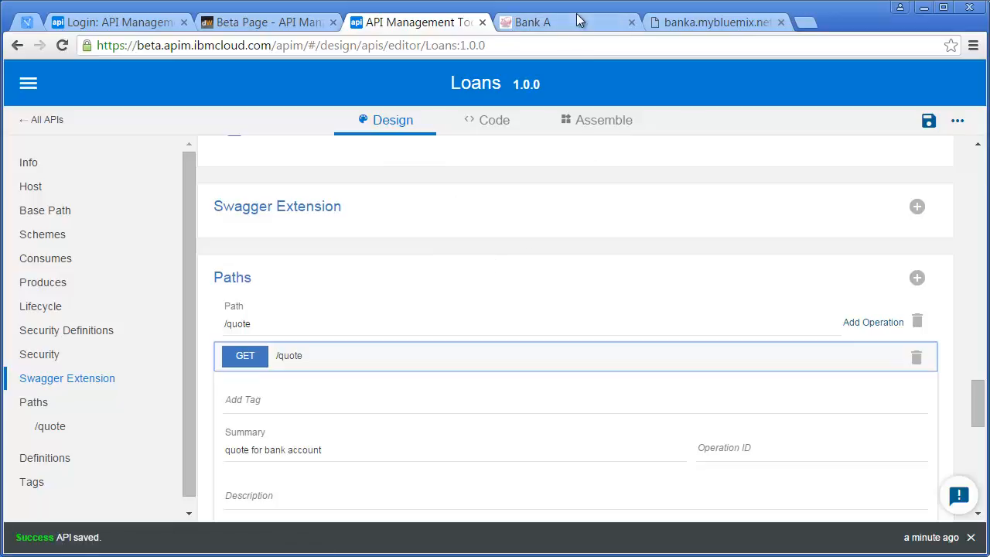
pyautogui.click(660, 20)
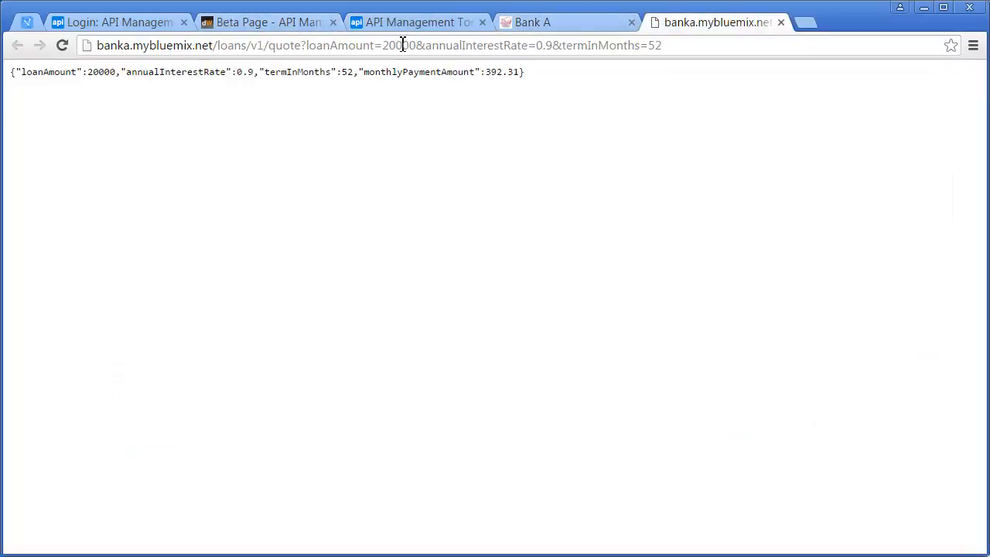
# - Create an assembly for the Loans API and add an invoke policy between its start and end points
pyautogui.click(435, 24)
pyautogui.click(614, 118)
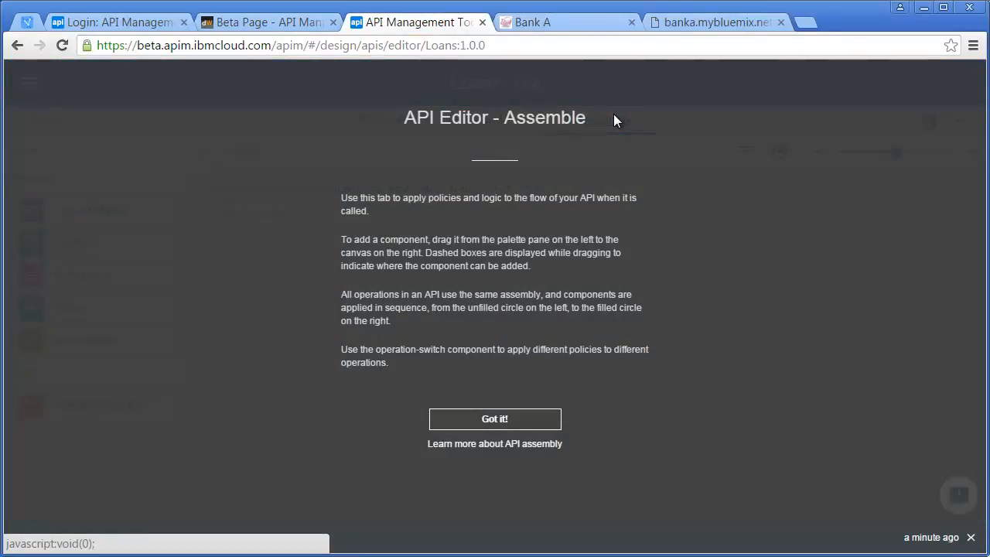
pyautogui.click(507, 426)
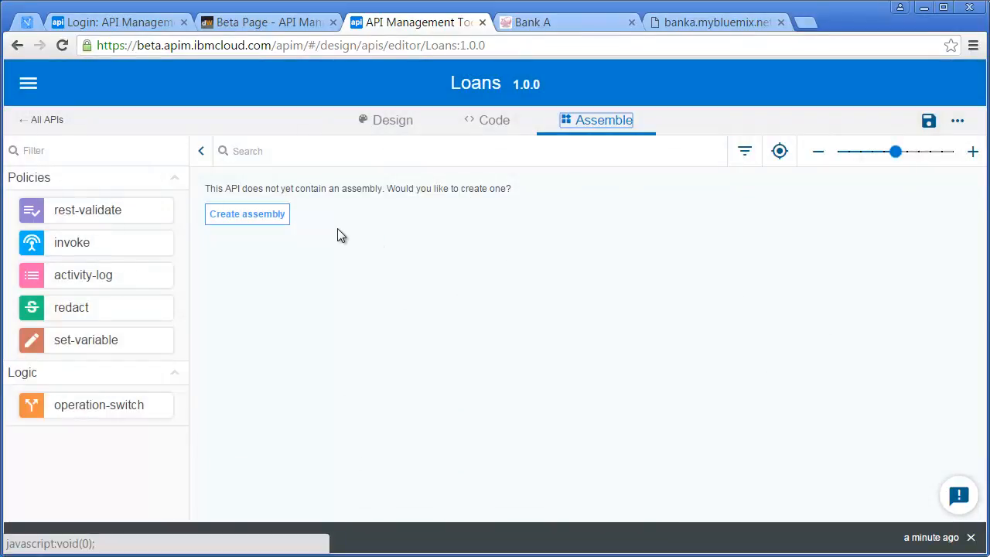
pyautogui.click(256, 224)
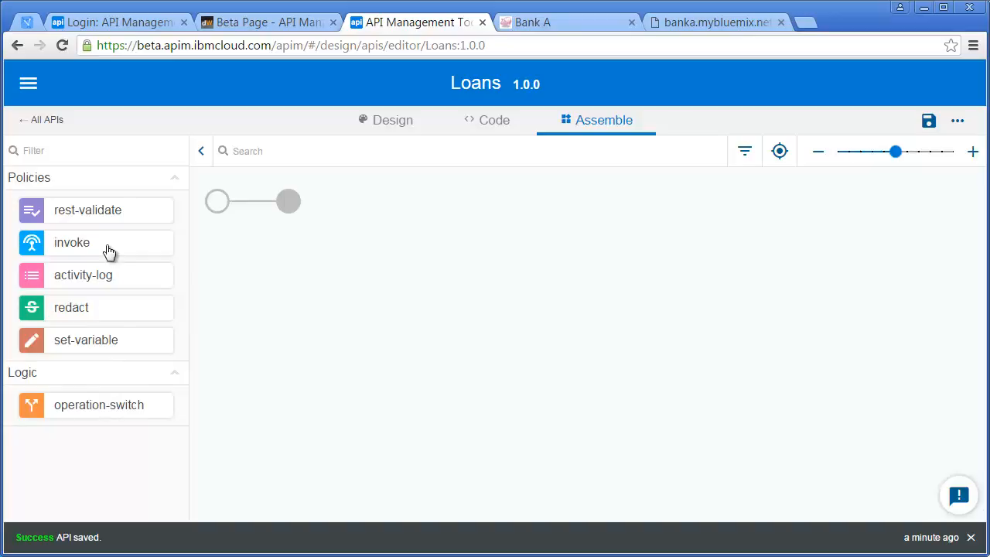
pyautogui.moveTo(103, 246); pyautogui.dragTo(259, 207)
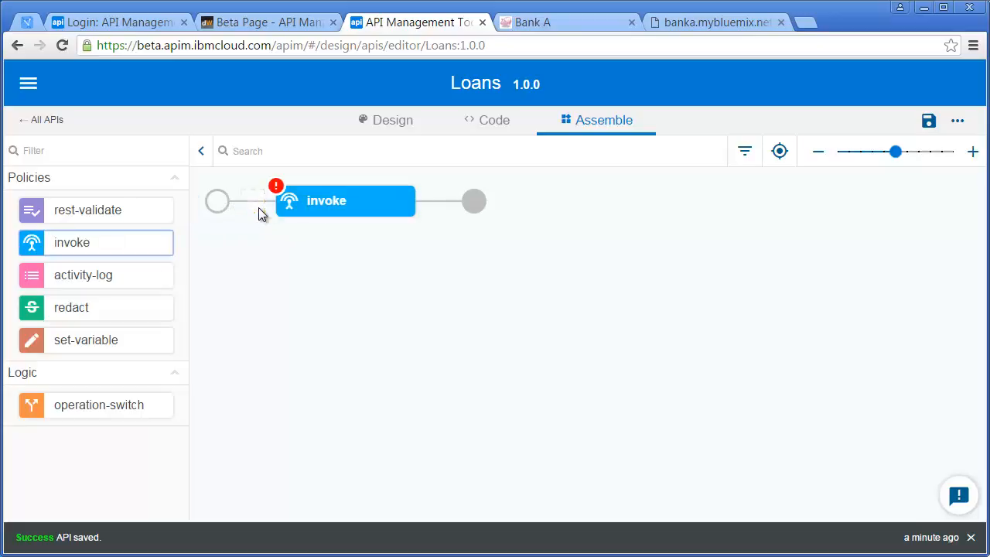
# - Open the invoke policy's properties and copy the banka.mybluemix.net/loans/v1/quote address, without its query parameters, from Bank A's sample quote page
pyautogui.click(333, 203)
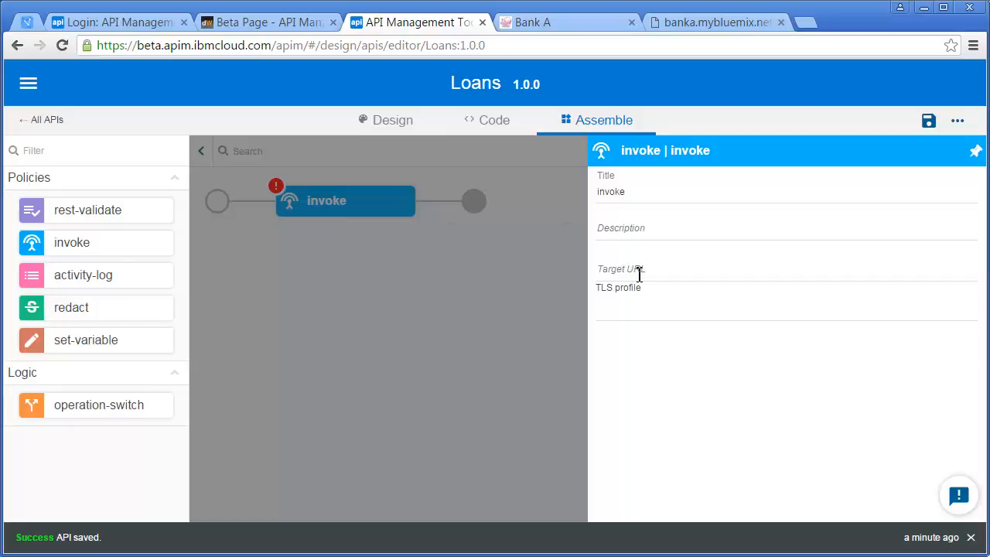
pyautogui.click(525, 22)
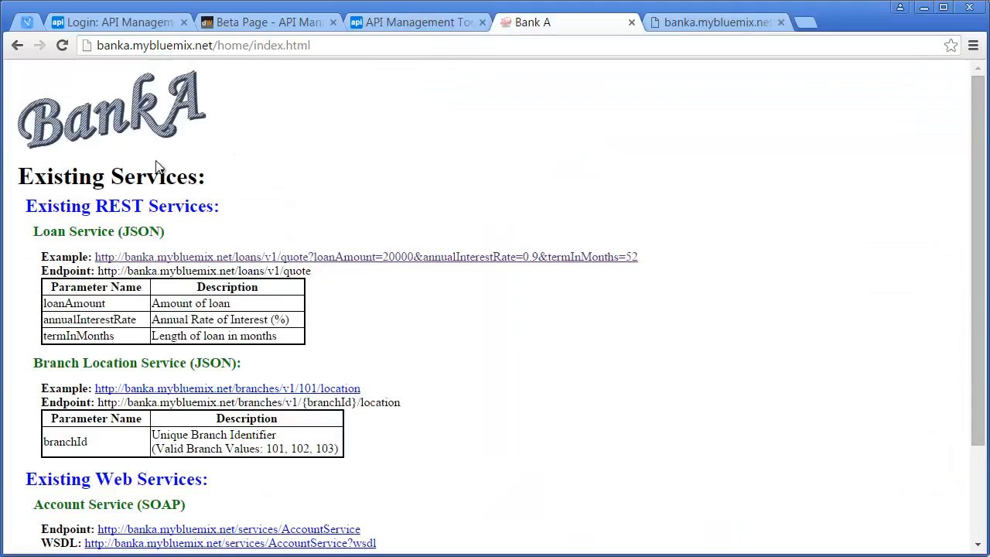
pyautogui.click(704, 26)
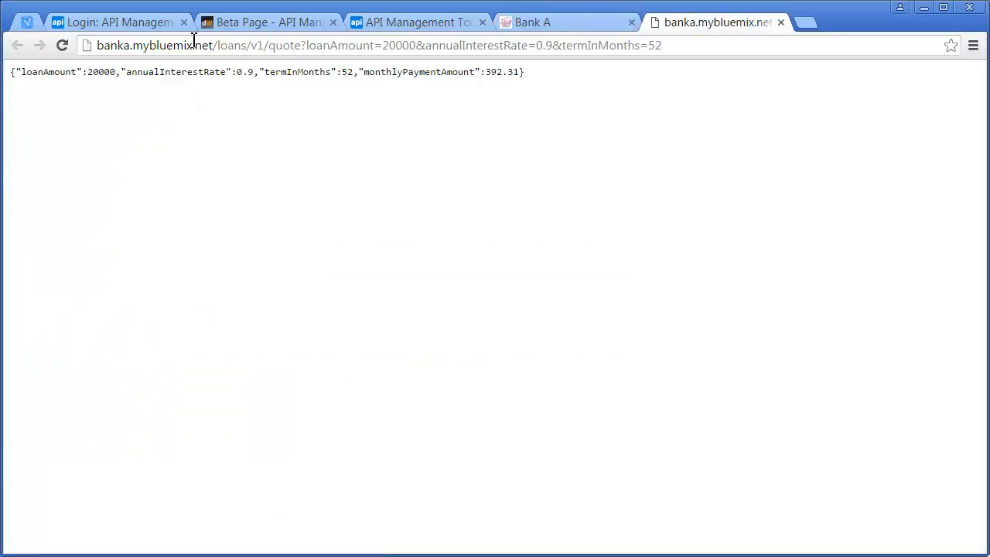
pyautogui.click(160, 45)
pyautogui.press('Home')
pyautogui.hotkey('ctrl', 'shift', 'Right')
pyautogui.hotkey('ctrl', 'shift', 'Right')
pyautogui.hotkey('ctrl', 'shift', 'Right')
pyautogui.hotkey('ctrl', 'shift', 'Right')
pyautogui.hotkey('ctrl', 'shift', 'Right')
pyautogui.hotkey('ctrl', 'c')
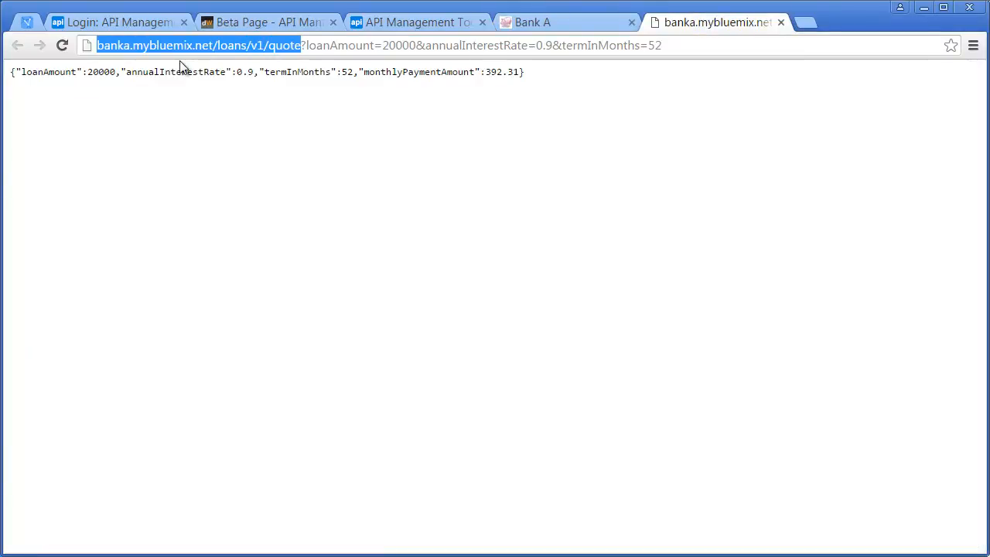
pyautogui.click(400, 22)
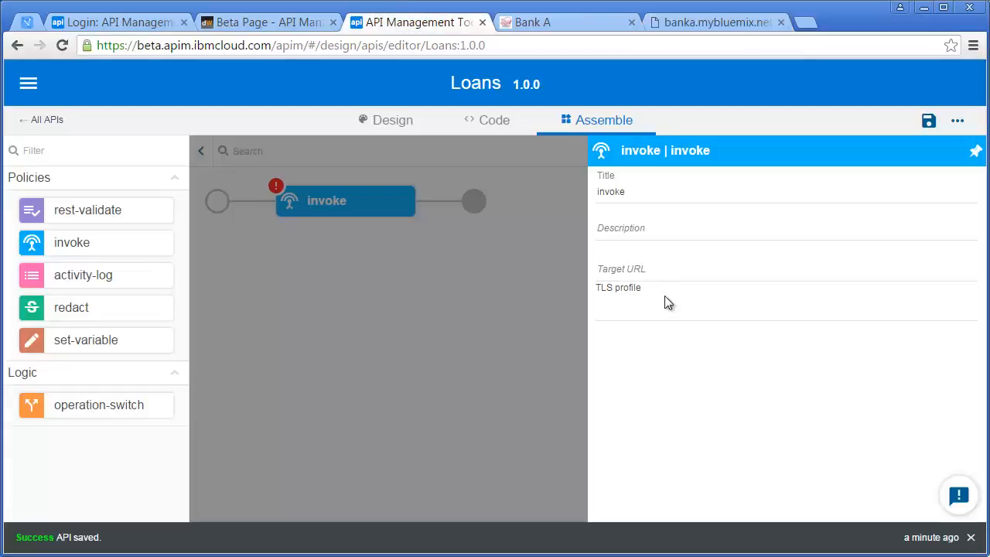
pyautogui.click(687, 270)
pyautogui.hotkey('ctrl', 'v')
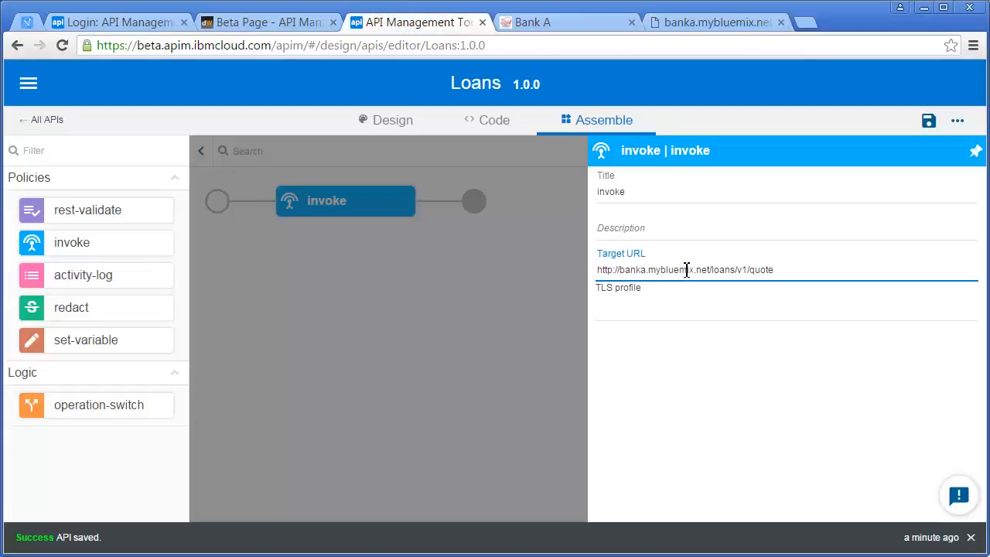
pyautogui.click(716, 312)
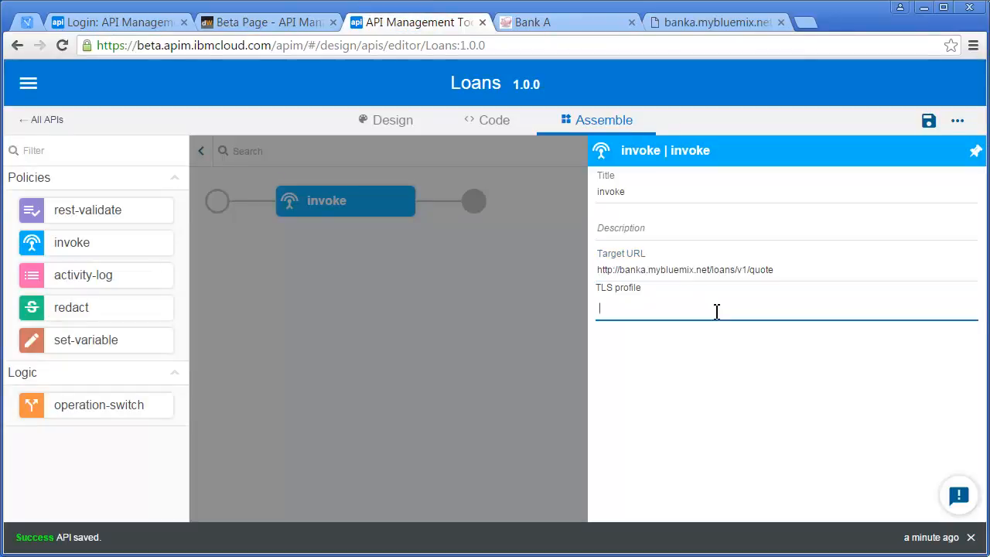
# - Give the invoke policy a description beginning with "Invoke the" and save the Loans API
pyautogui.click(718, 232)
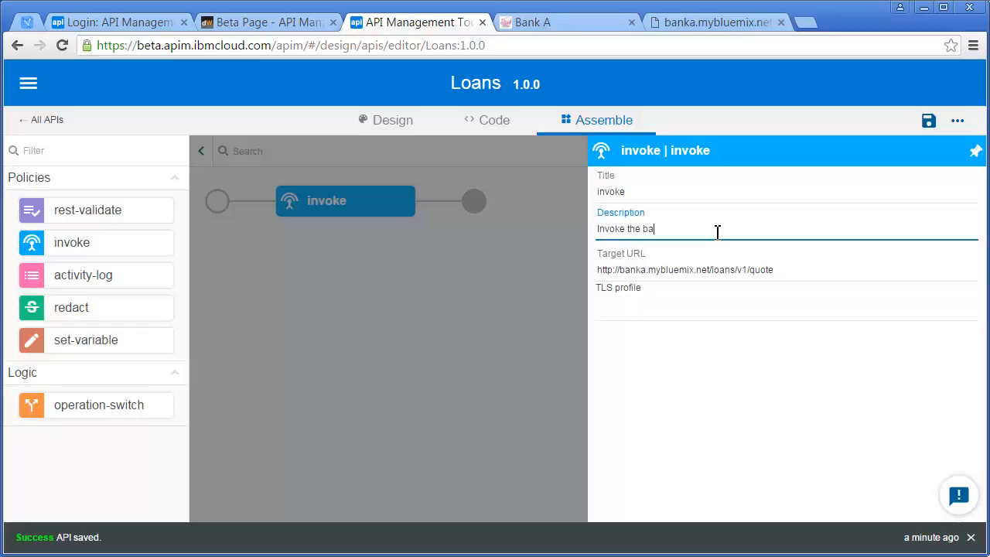
pyautogui.click(511, 274)
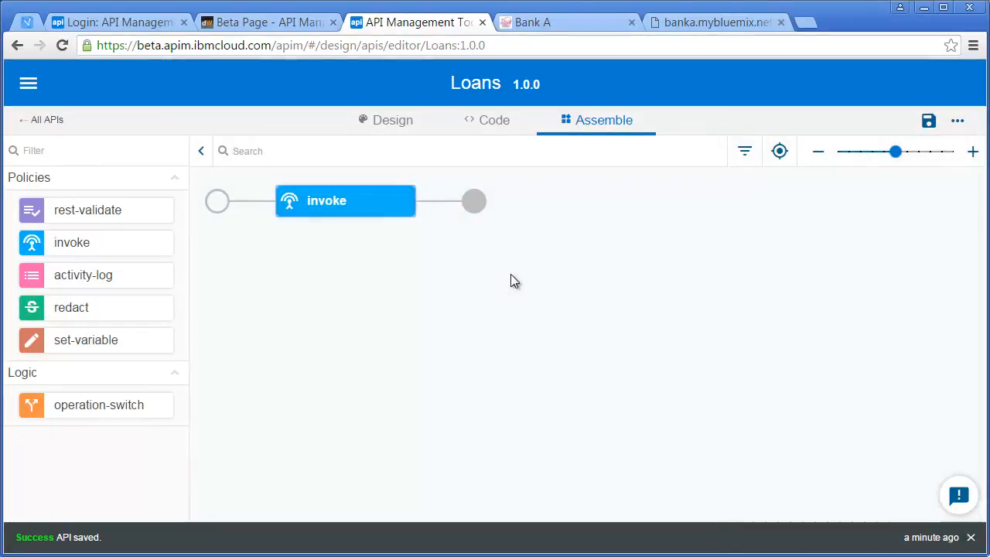
pyautogui.click(927, 122)
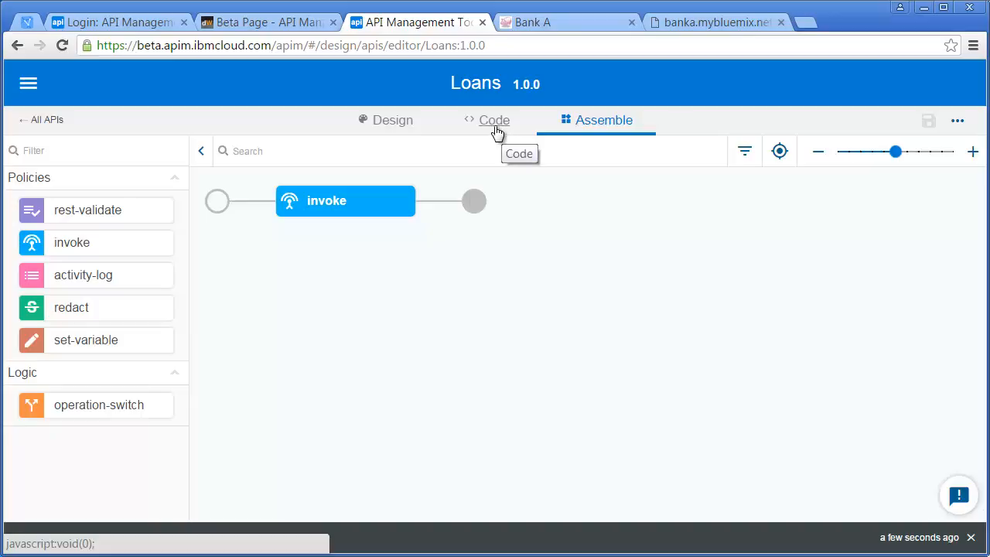
# - Review the Paths, Definitions and Tags sections in the Loans API's design view
pyautogui.click(398, 126)
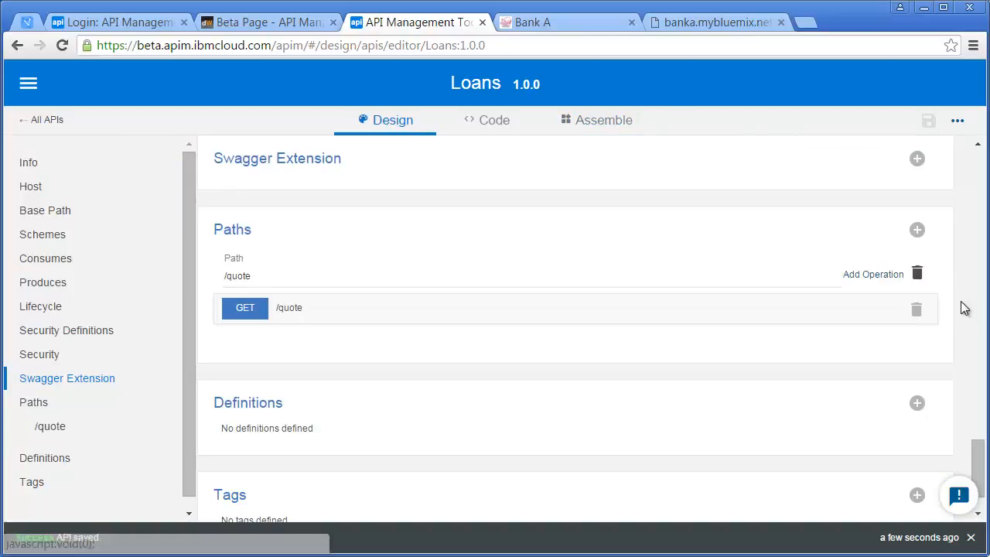
pyautogui.moveTo(978, 468)
pyautogui.mouseDown()
pyautogui.moveTo(978, 335)
pyautogui.moveTo(976, 487)
pyautogui.mouseUp()
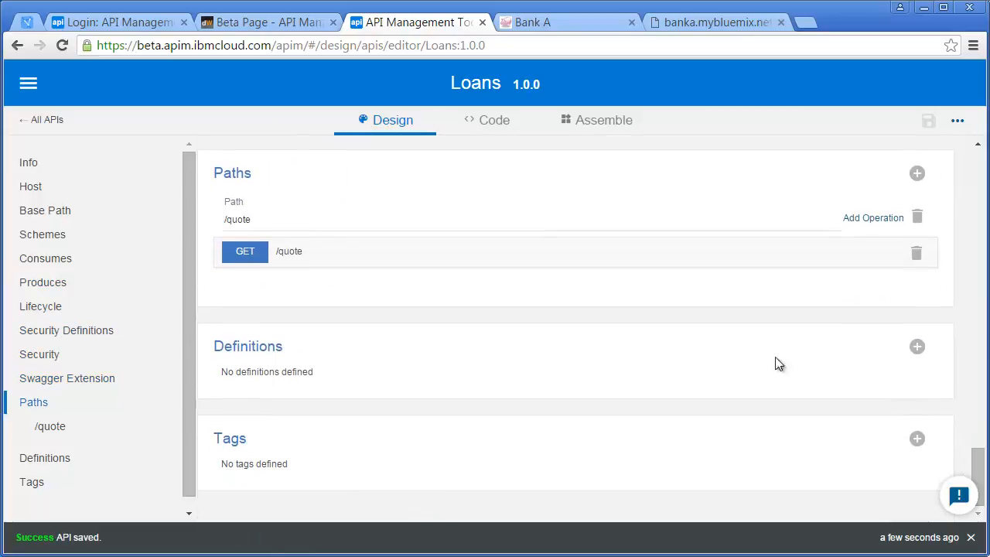